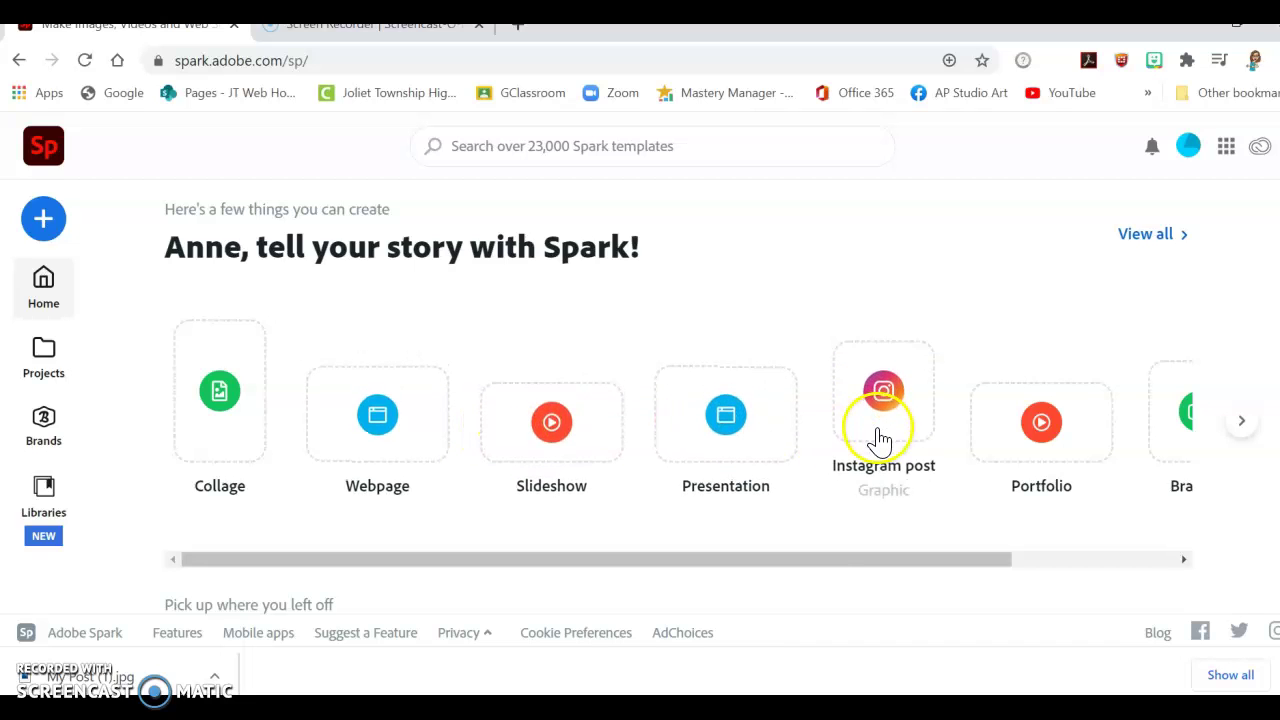
Step: Start a new Collage project from the home page and dismiss the browser's downloads bar
left_click_drag(849, 560, 711, 580)
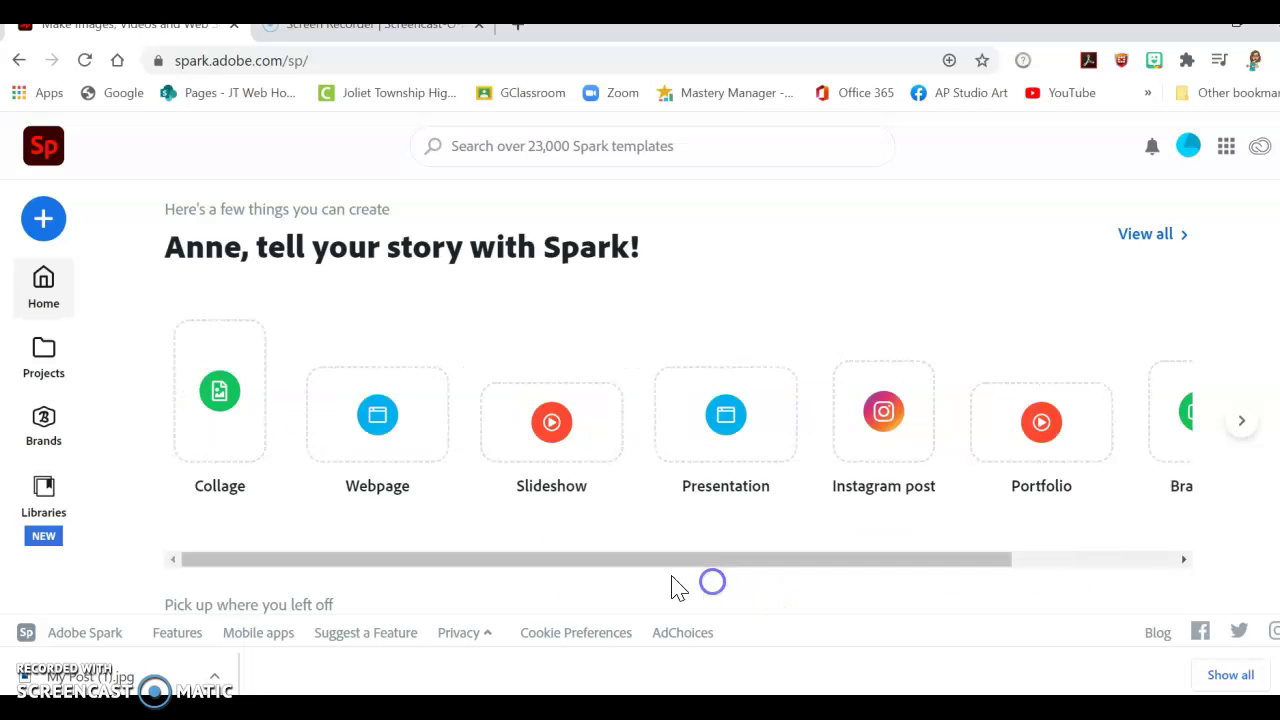
left_click(208, 412)
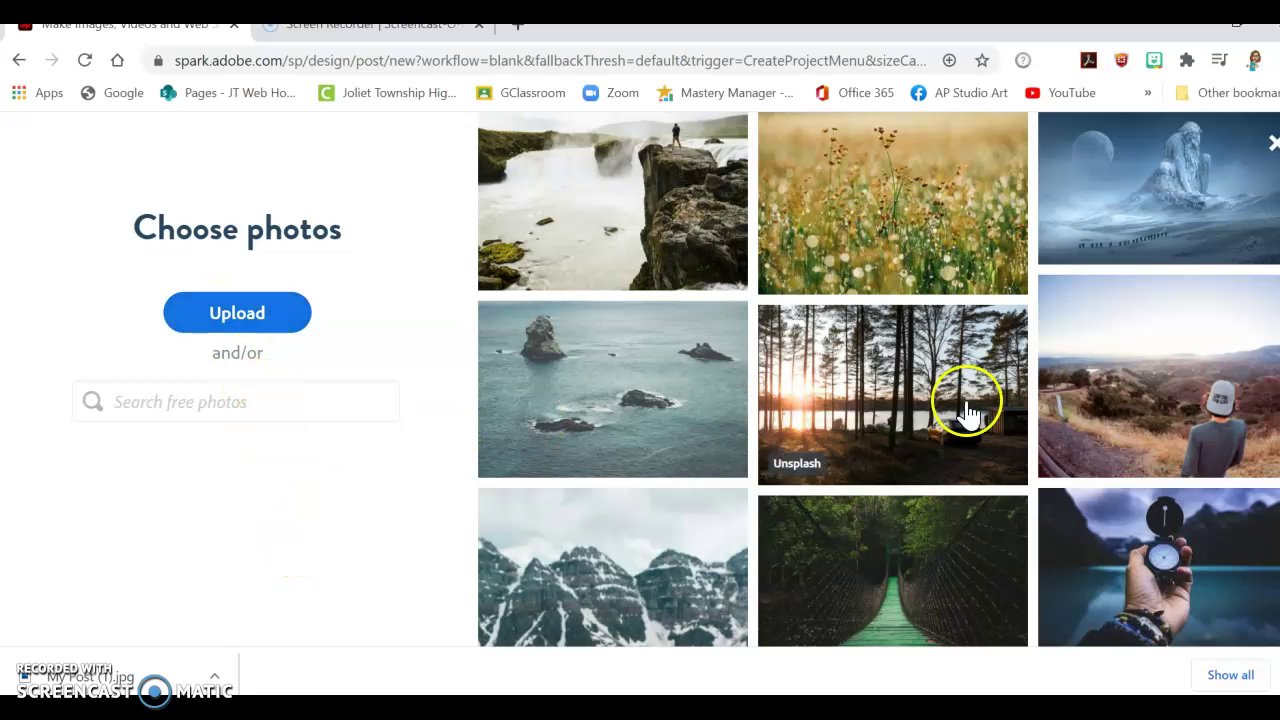
scroll(963, 409, "down", 2)
scroll(879, 380, "down", 1)
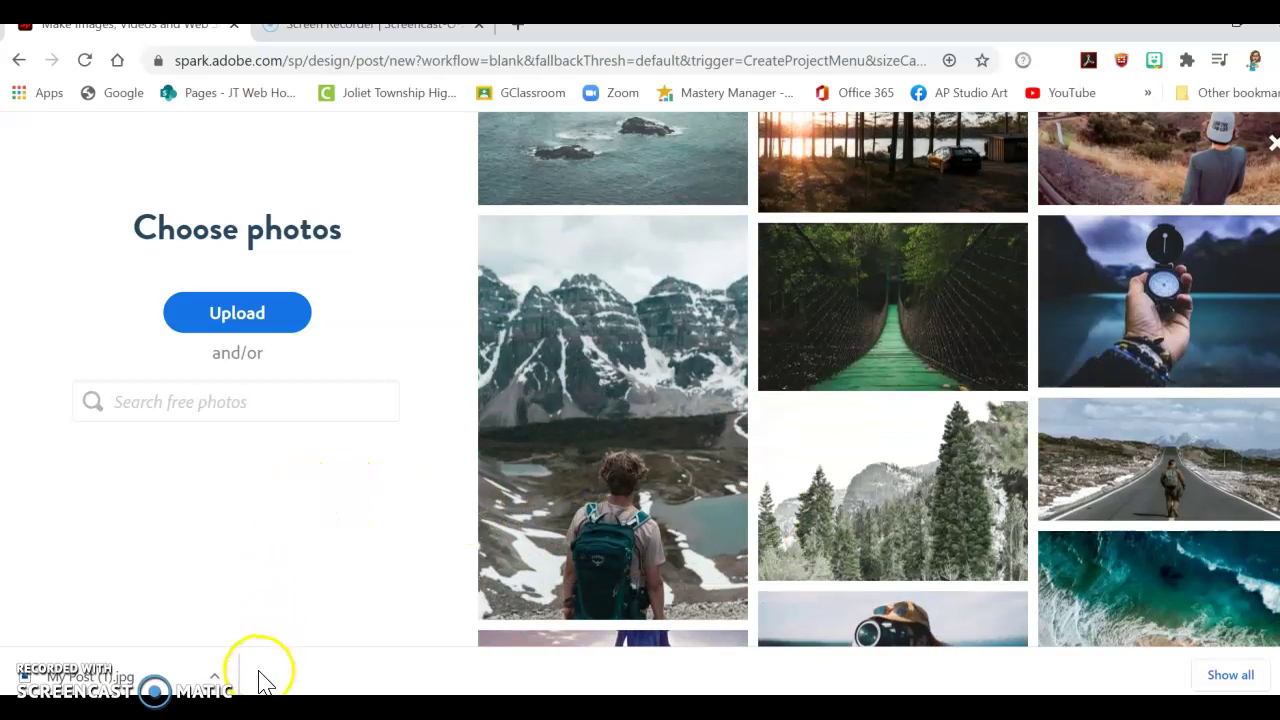
left_click(1276, 675)
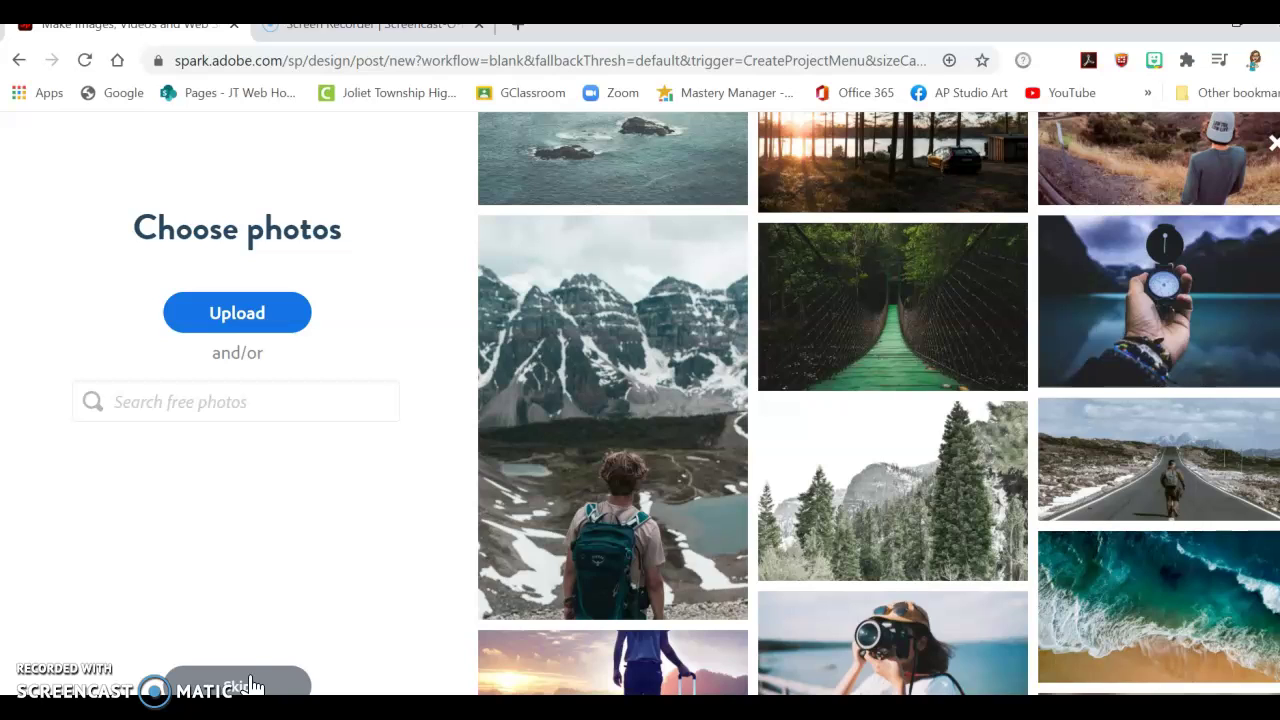
left_click(267, 621)
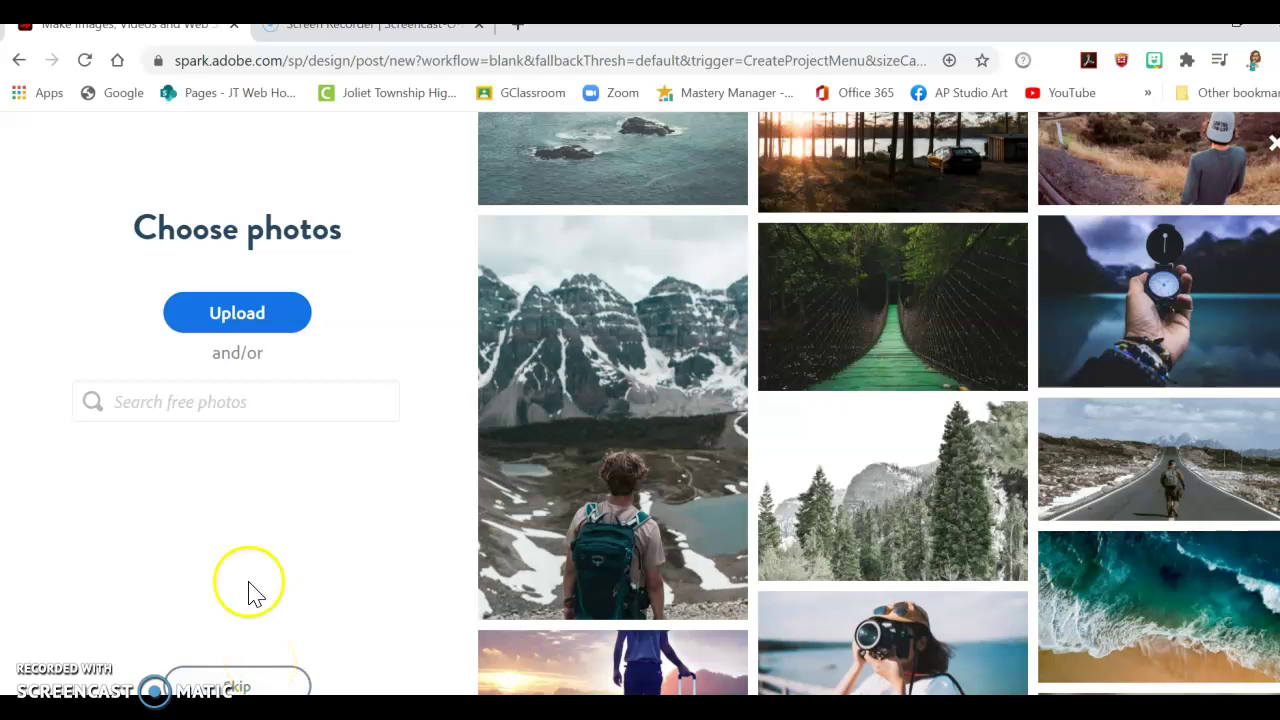
Step: Start a photo upload and browse to the DIA de los MUERTOS folder on the Desktop
left_click(237, 314)
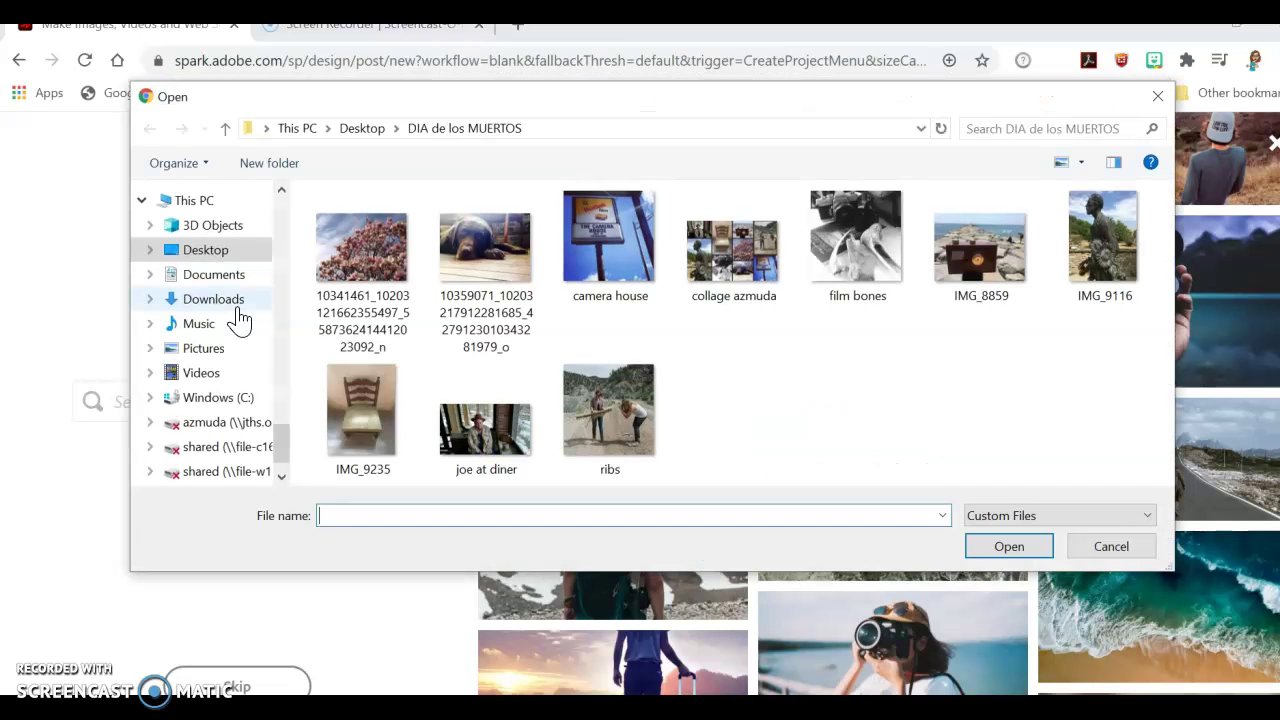
left_click(203, 251)
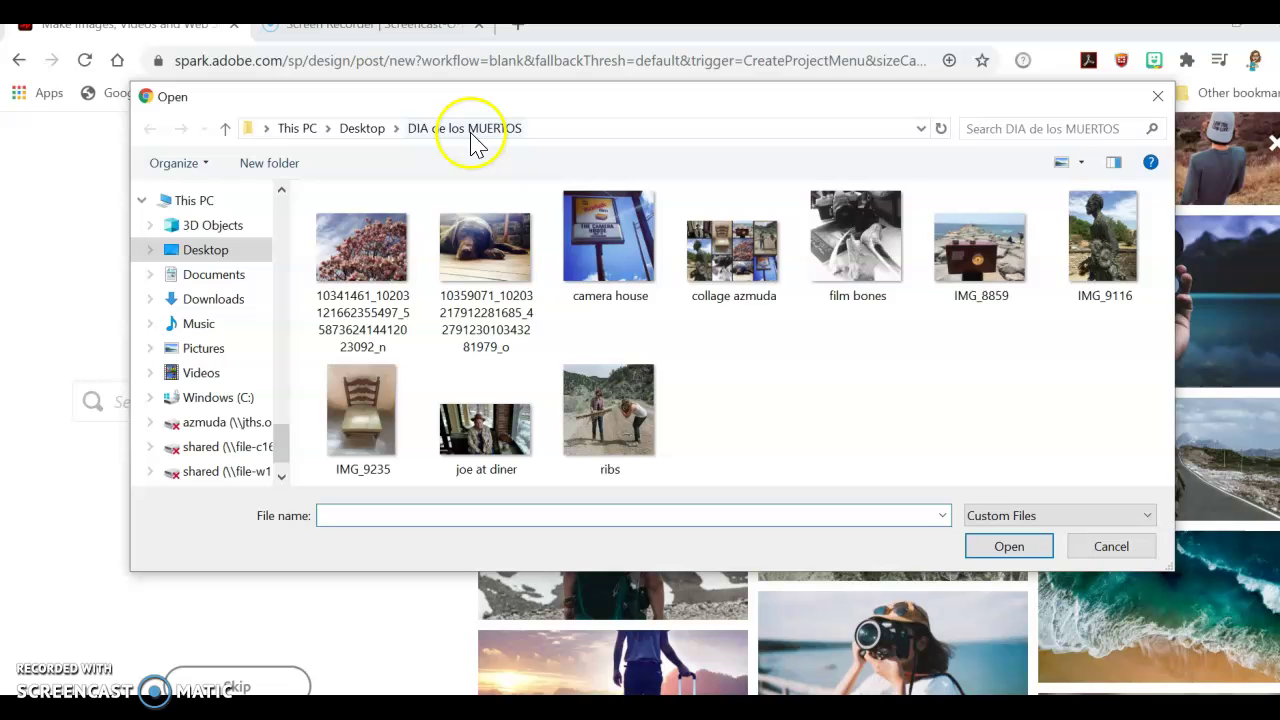
left_click(188, 254)
left_click(490, 318)
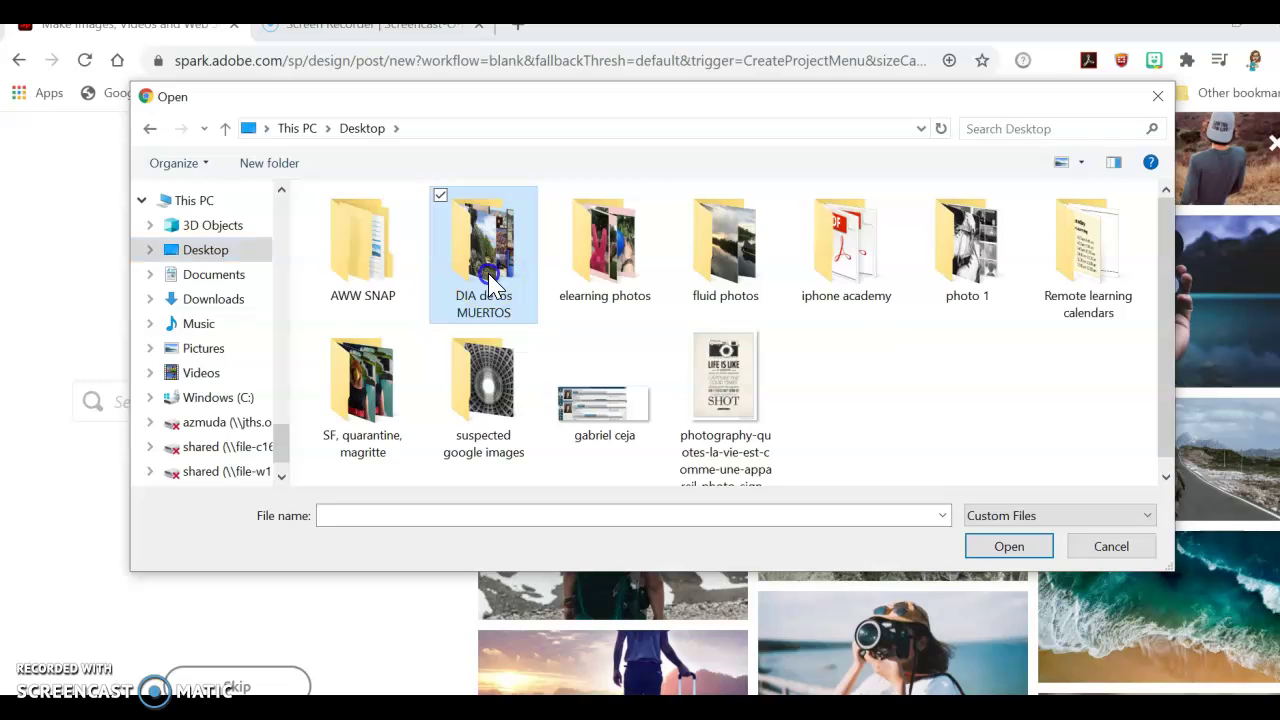
double_click(491, 281)
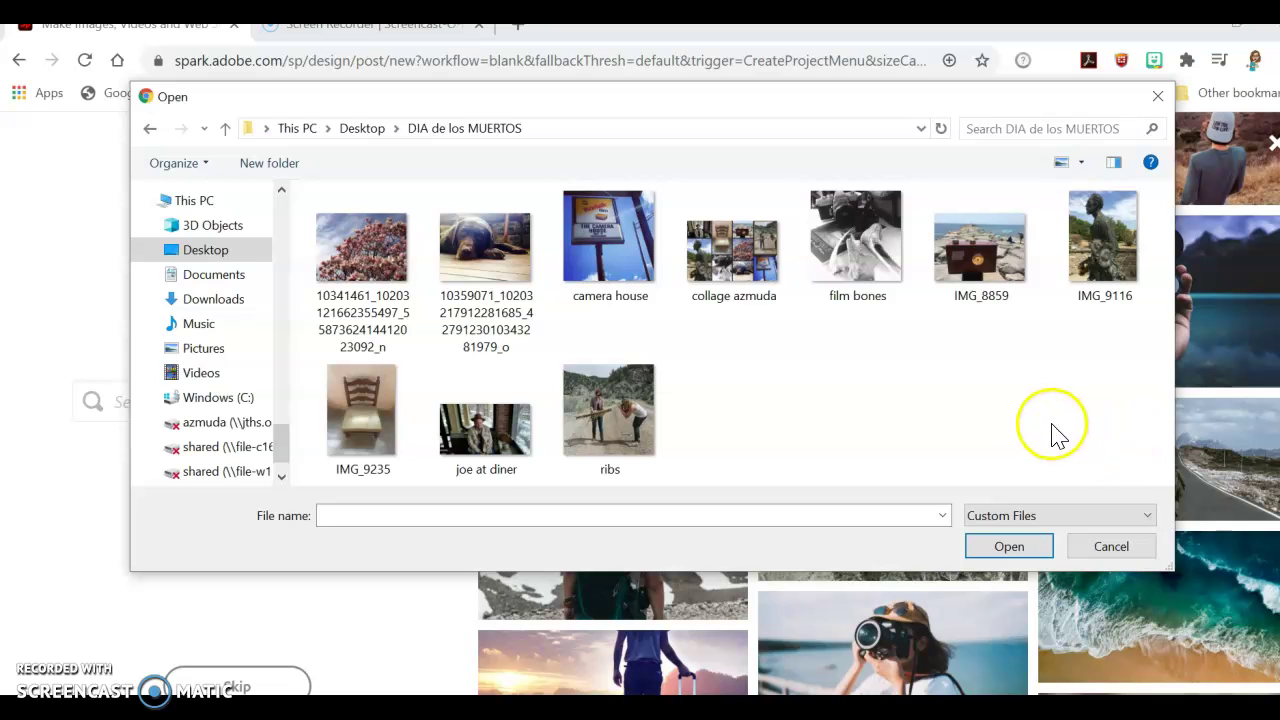
left_click(968, 284)
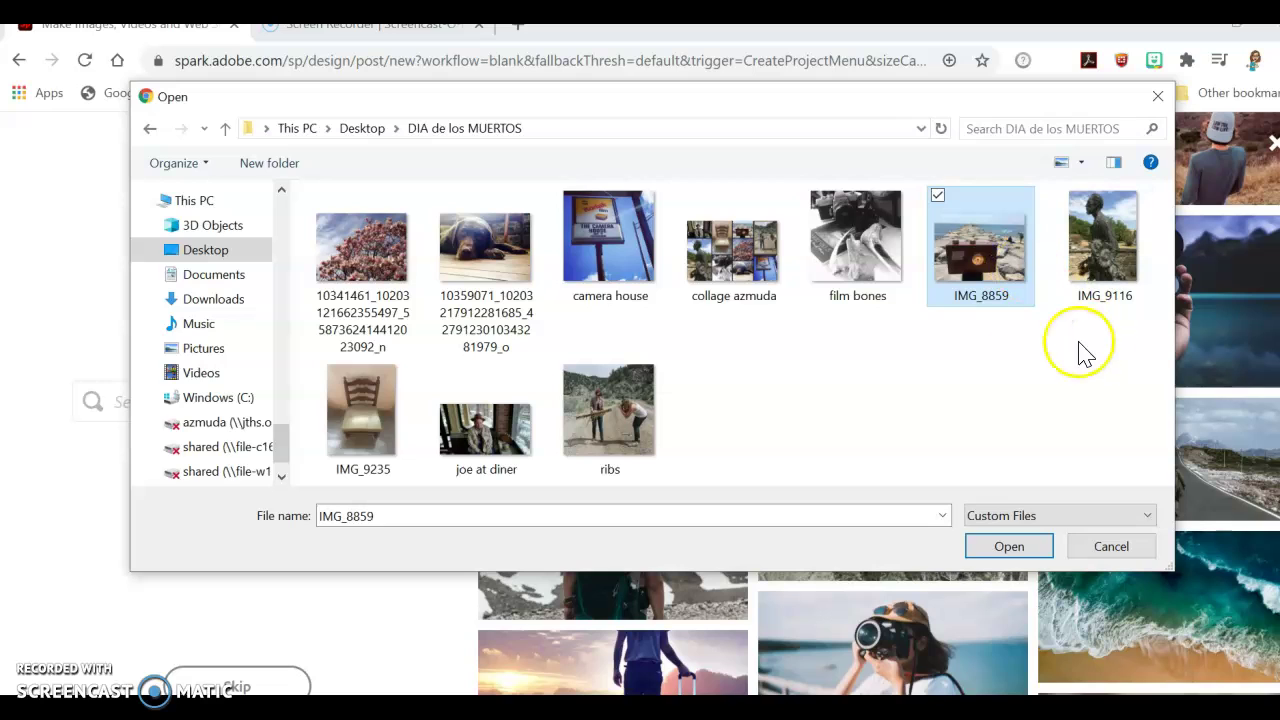
left_click(1012, 382)
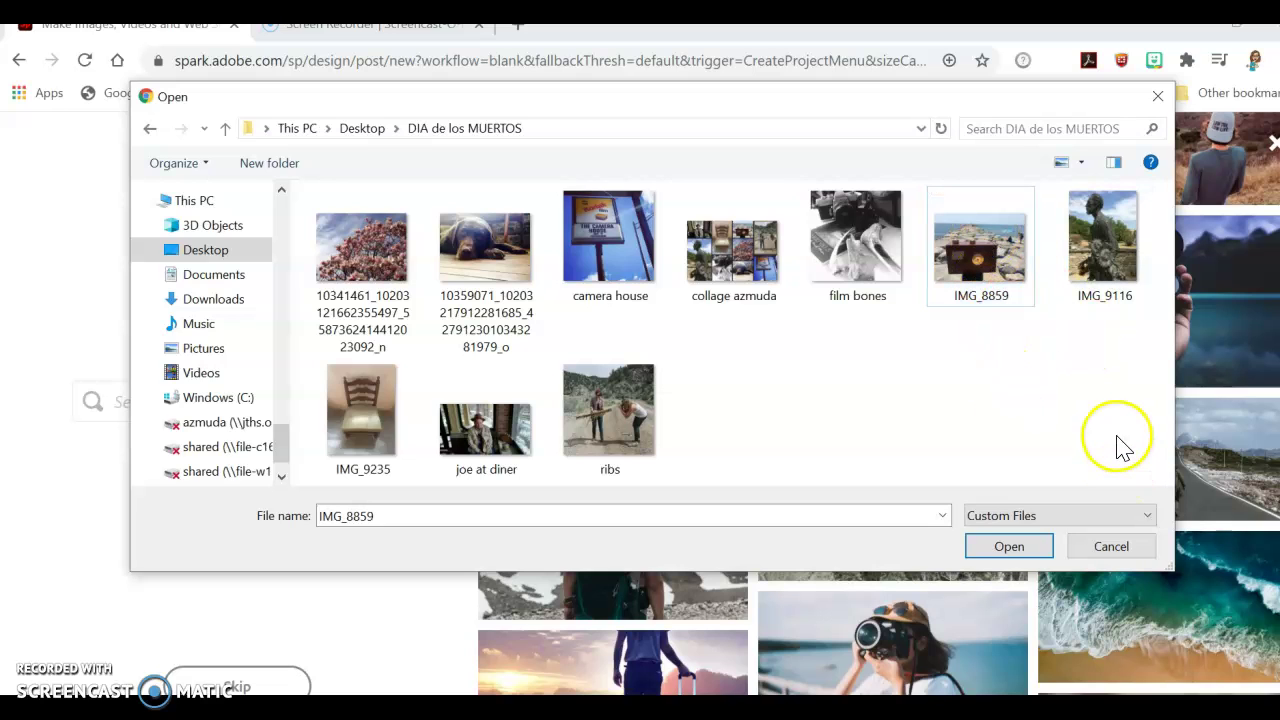
left_click_drag(1117, 442, 360, 242)
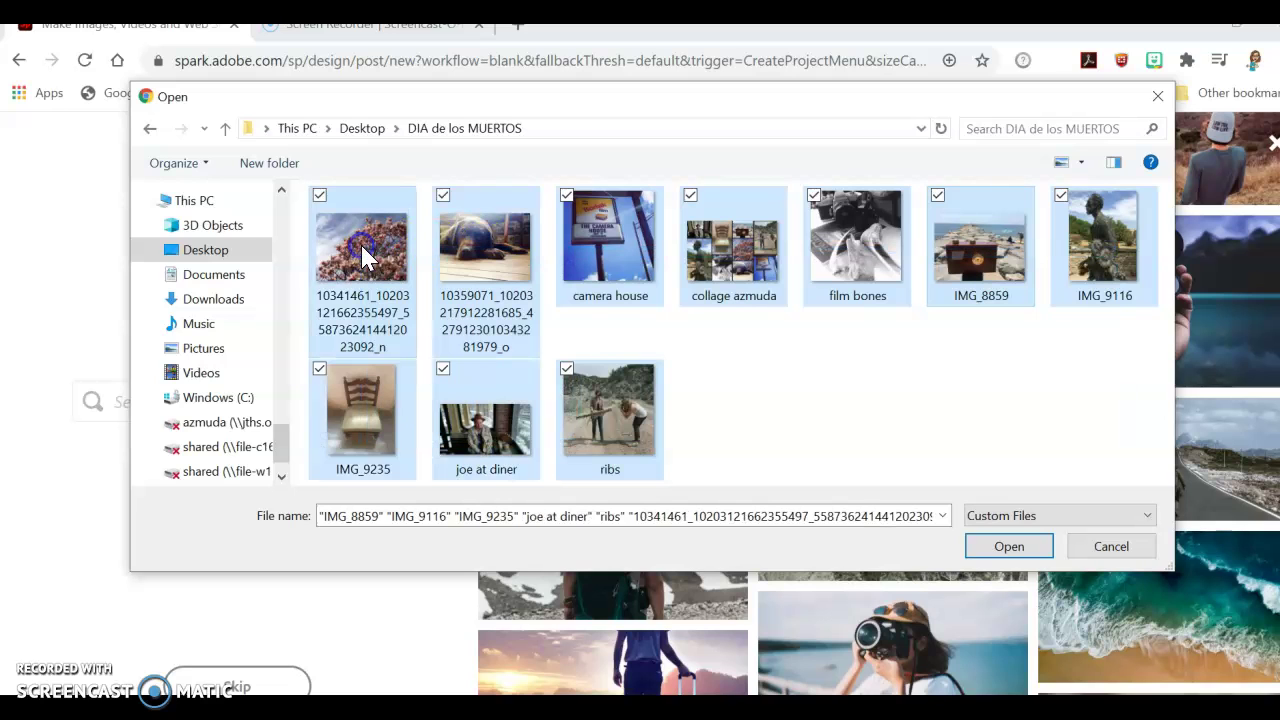
left_click(815, 420)
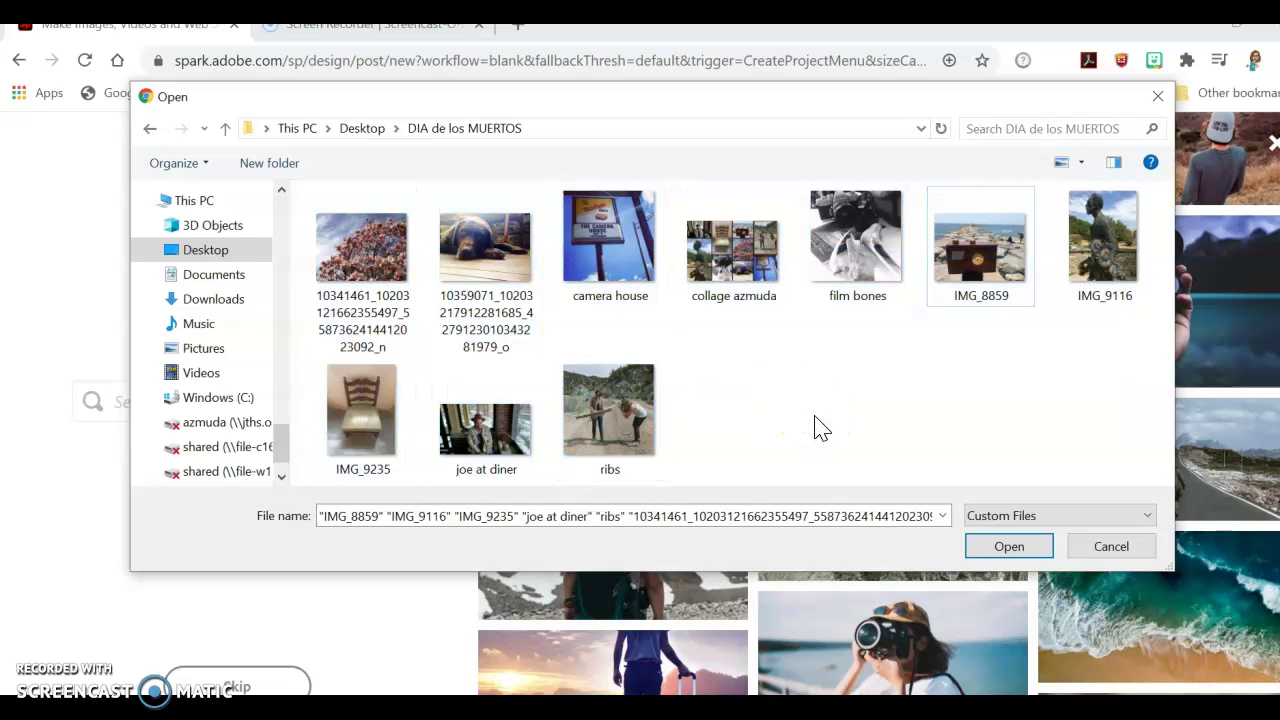
Step: Select all ten photos in the DIA de los MUERTOS folder and upload them to the collage
left_click(1116, 264)
left_click(980, 250, "ctrl")
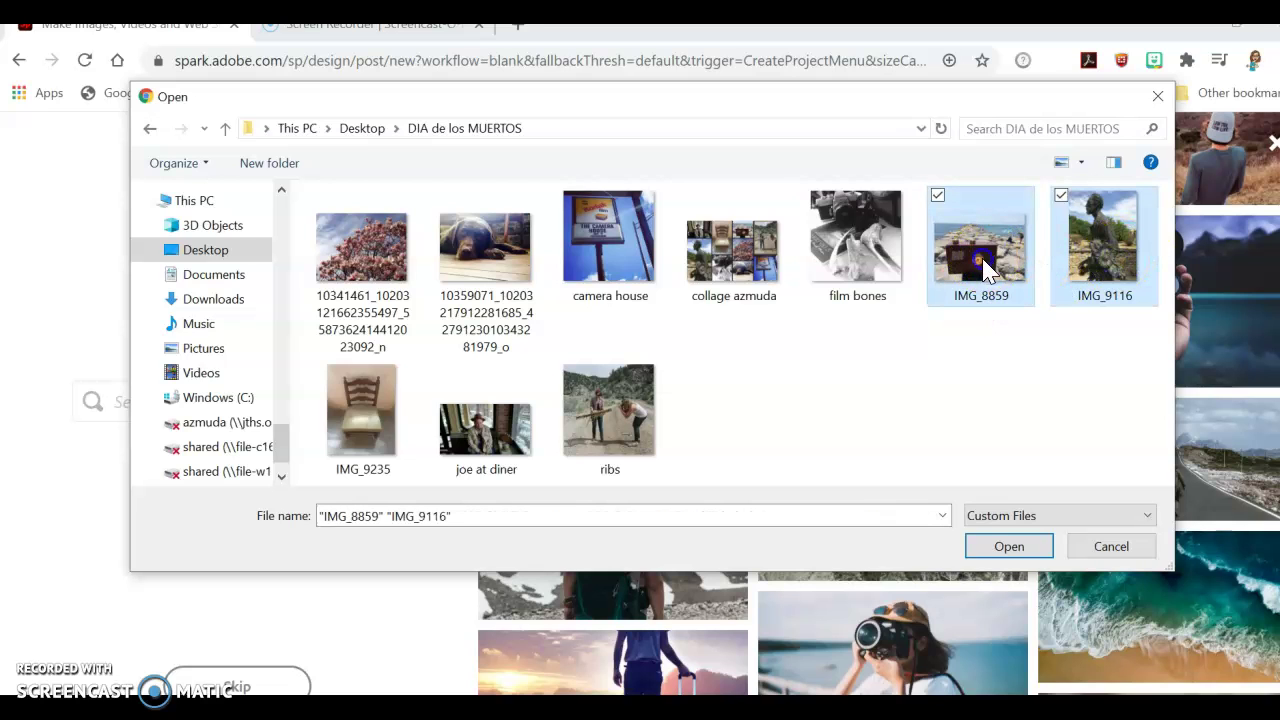
left_click(857, 240, "ctrl")
left_click(733, 250, "ctrl")
left_click(616, 225, "ctrl")
left_click(486, 255, "ctrl")
left_click(362, 252, "ctrl")
left_click(365, 405, "ctrl")
left_click(500, 422, "ctrl")
left_click(623, 414, "ctrl")
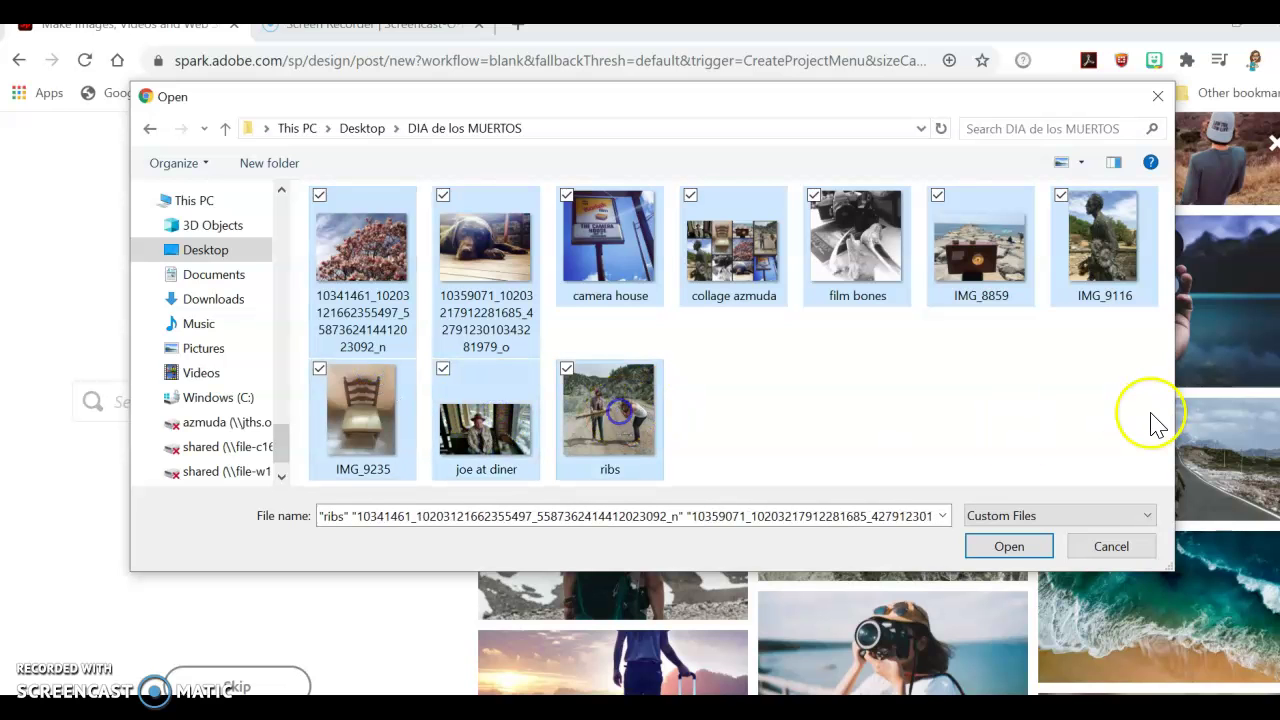
left_click(998, 552)
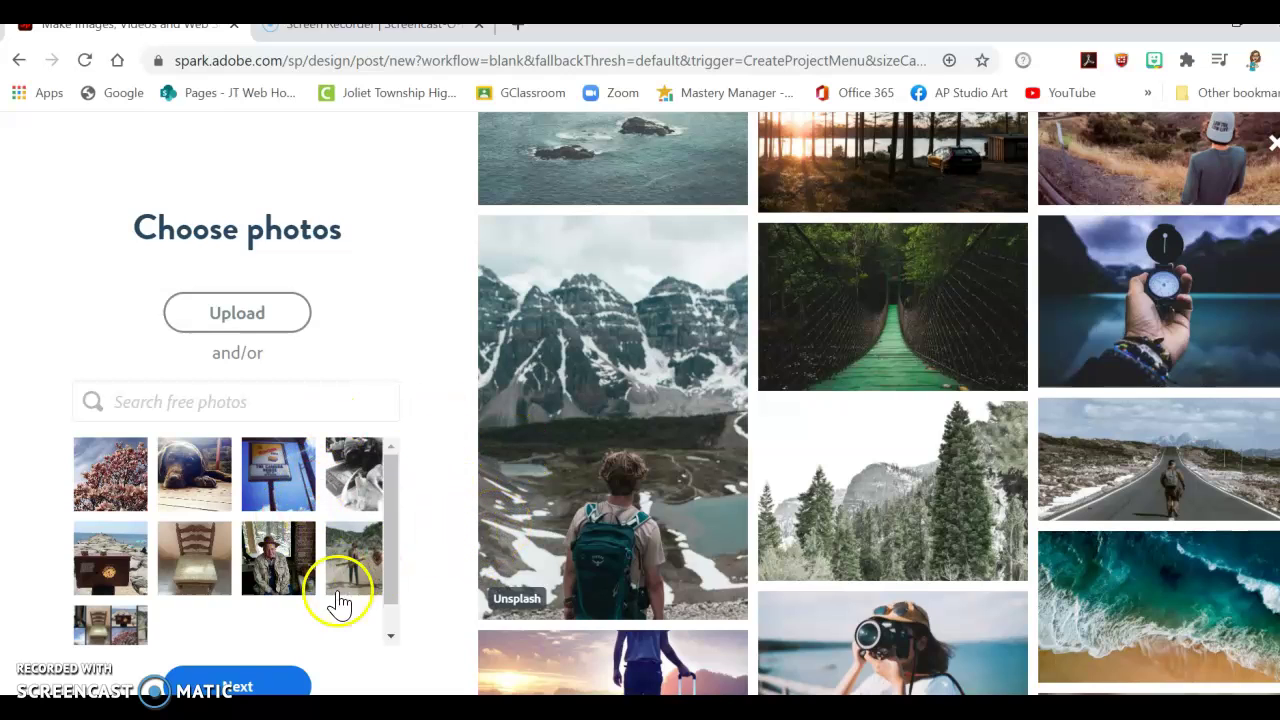
Step: Continue with the uploaded photos and create the collage in the popular Landscape 3:2 size
left_click(273, 688)
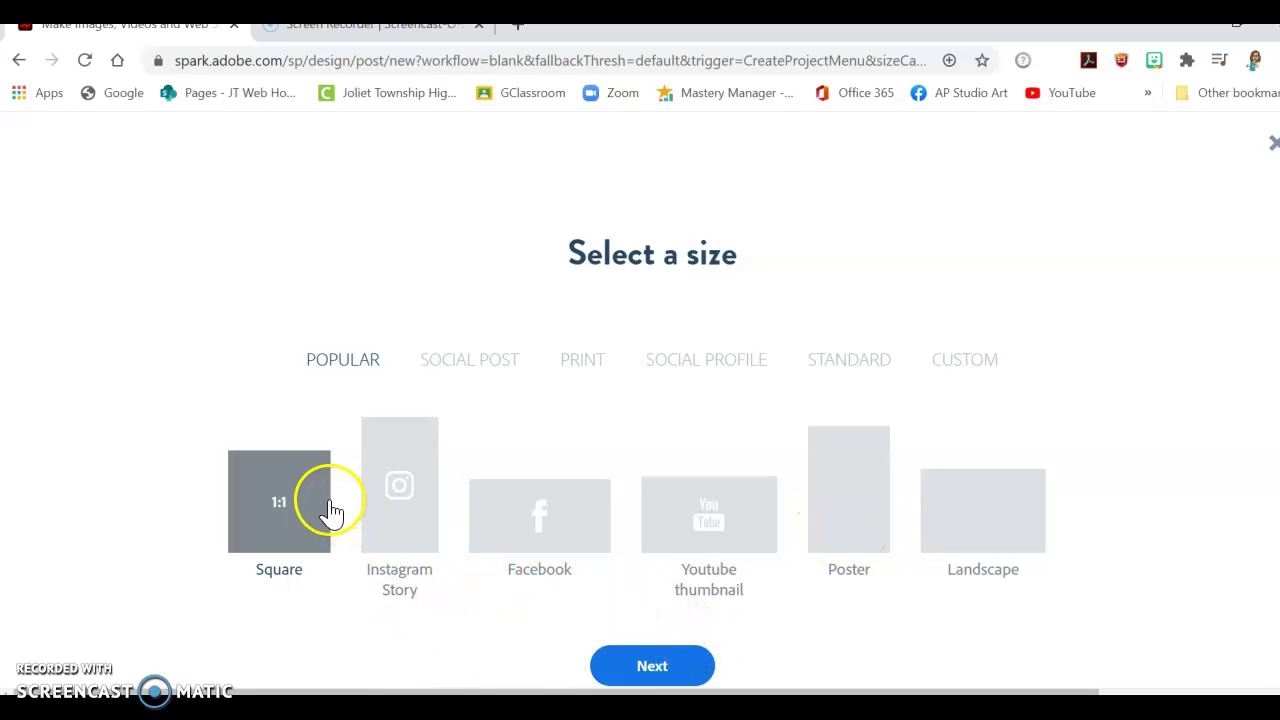
left_click(956, 533)
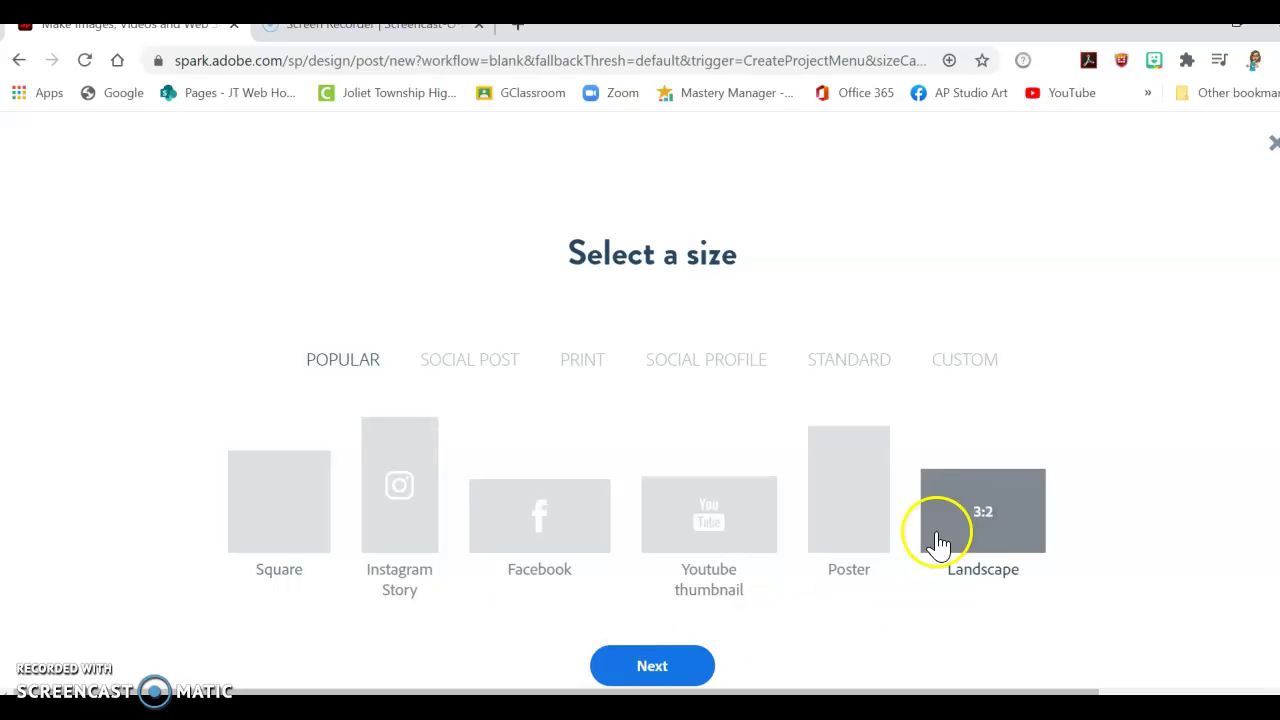
left_click(678, 666)
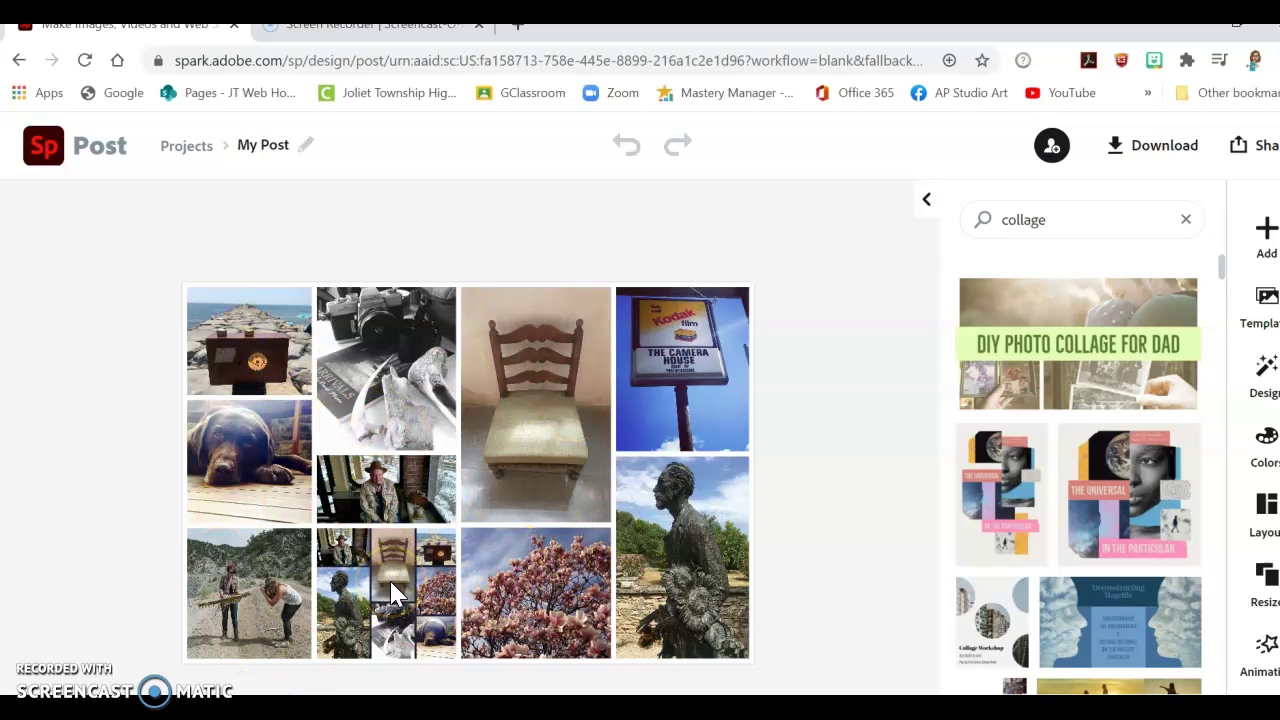
Step: Try connecting to Google Drive as a source for added photos, leave the Google sign-in page and reopen the collage project
left_click_drag(393, 593, 545, 522)
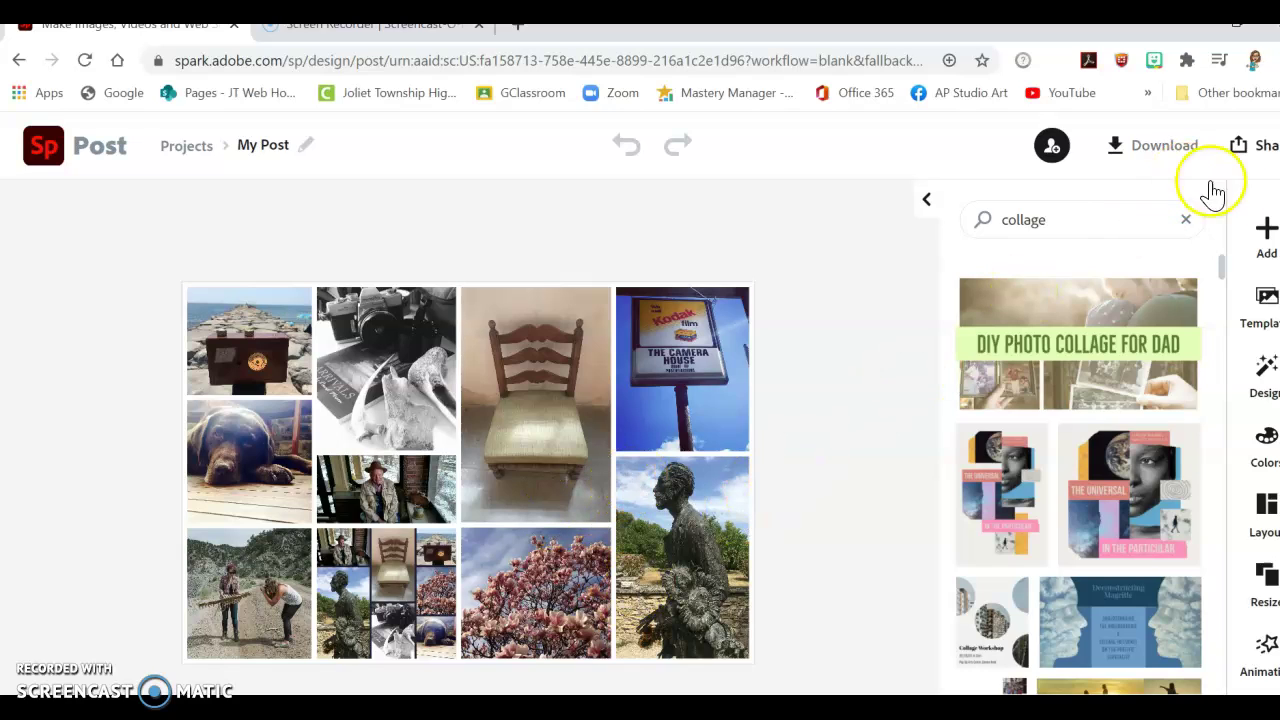
left_click(1266, 230)
left_click(1045, 235)
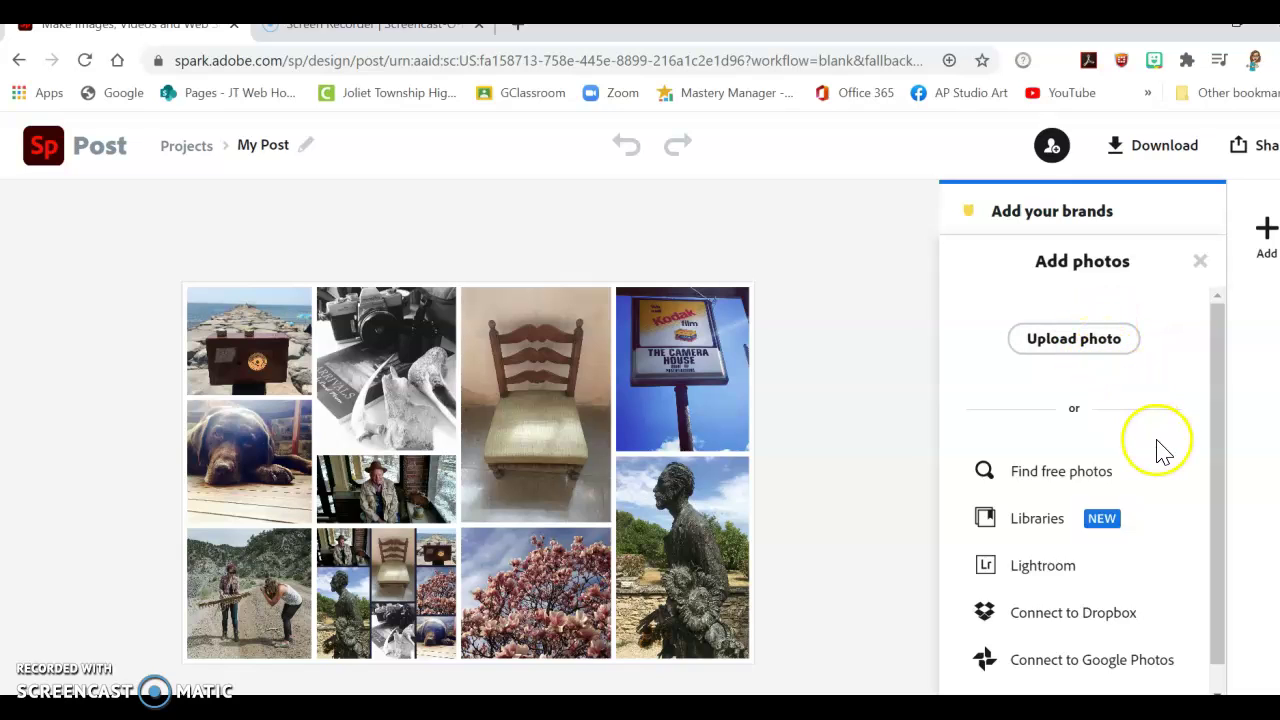
scroll(1157, 449, "down", 1)
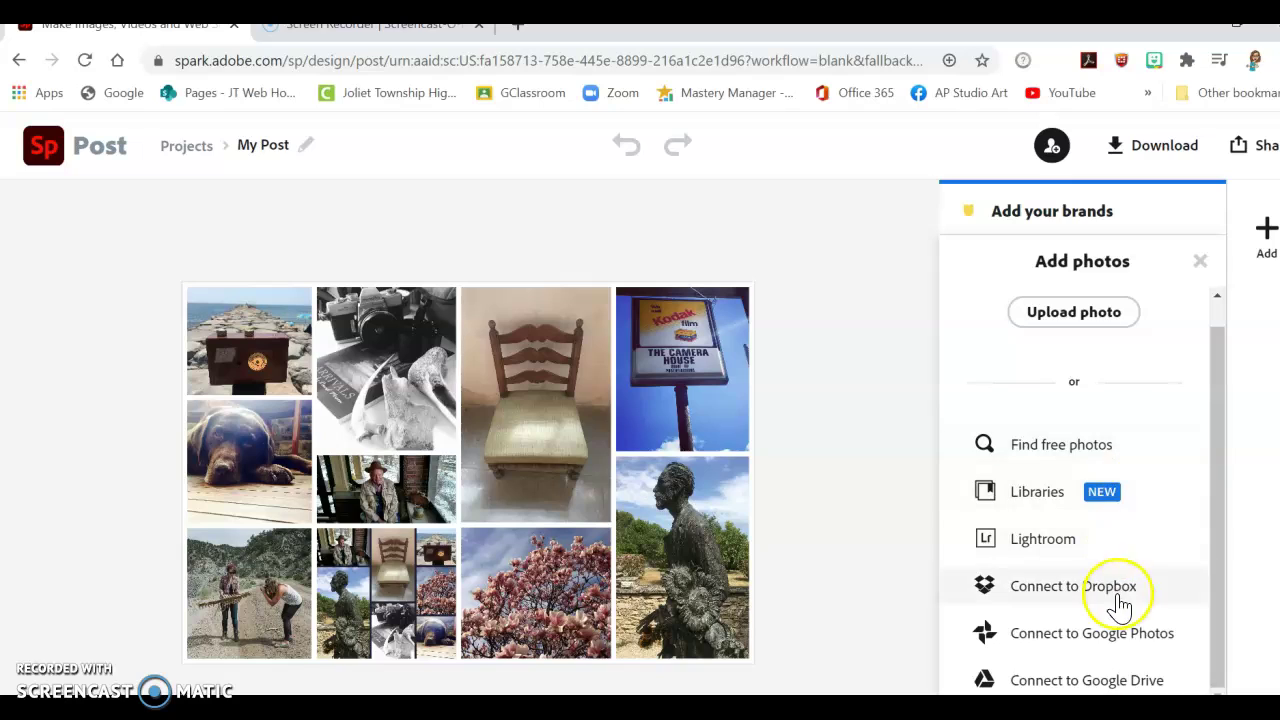
left_click(1124, 681)
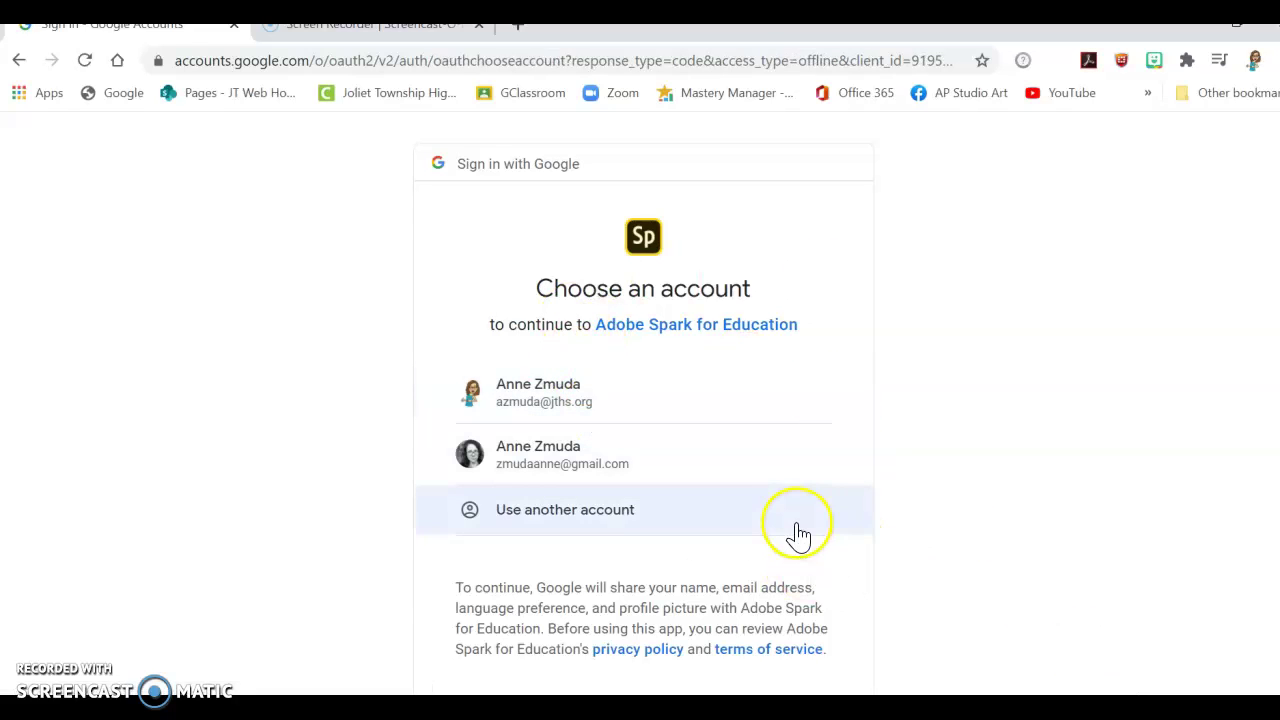
left_click(22, 61)
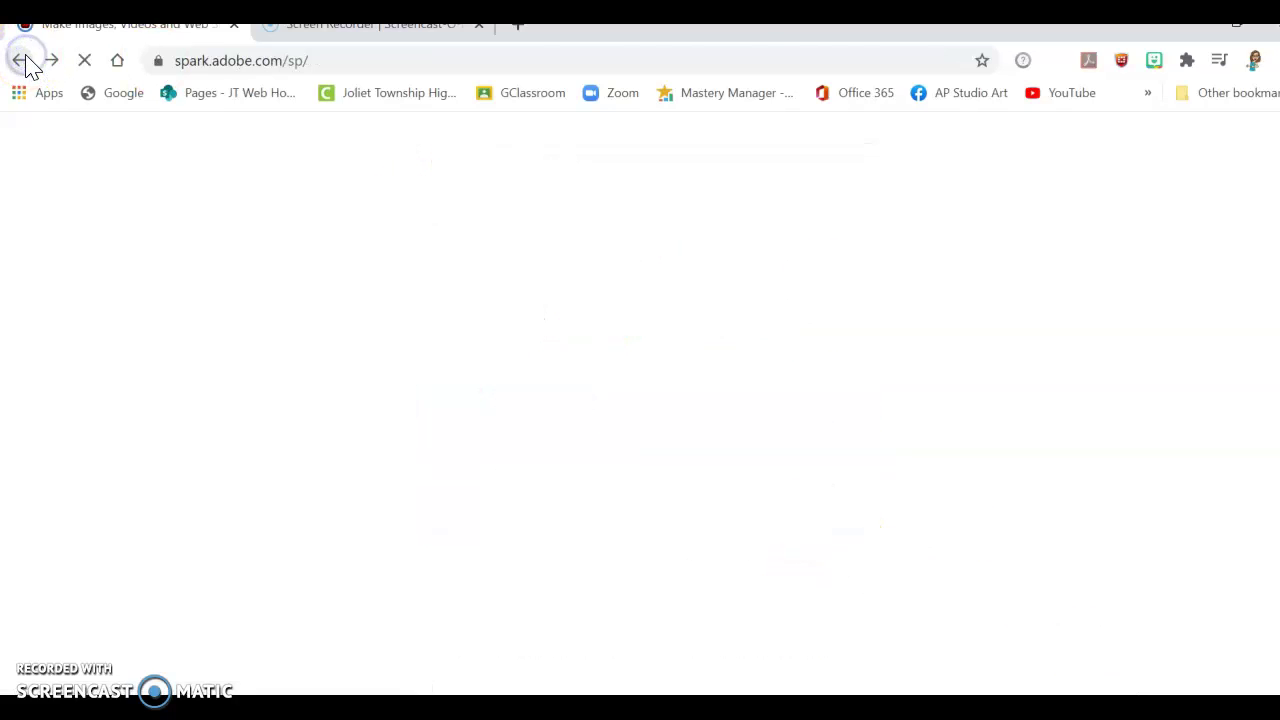
left_click(926, 333)
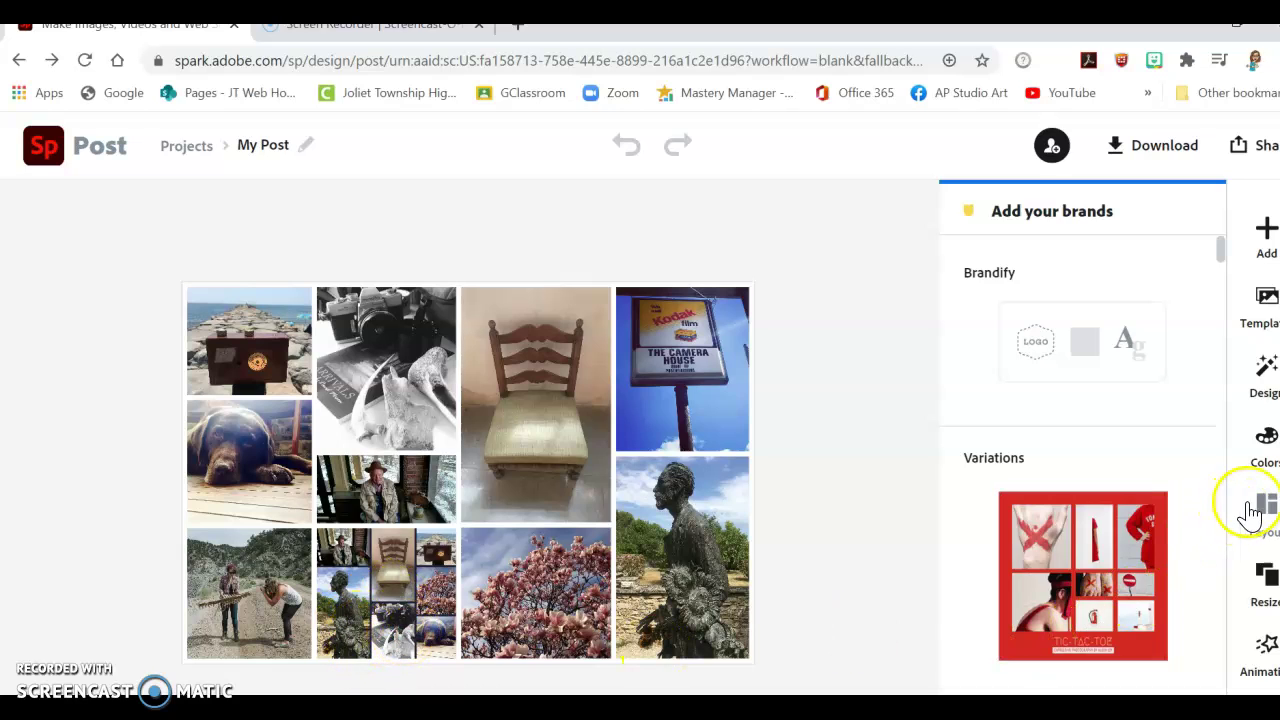
Step: Open the collage's layout settings and slightly narrow the linked border and cell spacing
left_click(1264, 508)
left_click(1155, 422)
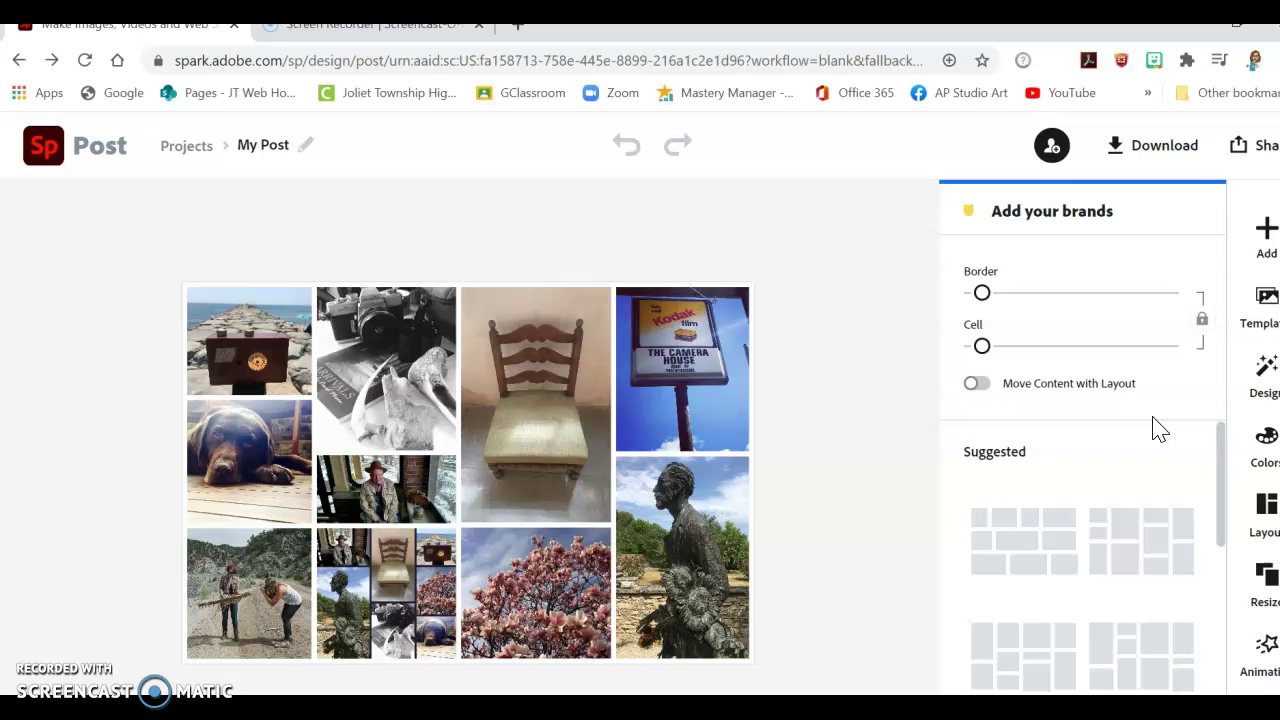
left_click(982, 293)
mouse_move(984, 293)
left_mouse_down()
mouse_move(1025, 293)
mouse_move(979, 291)
left_mouse_up()
left_click(979, 347)
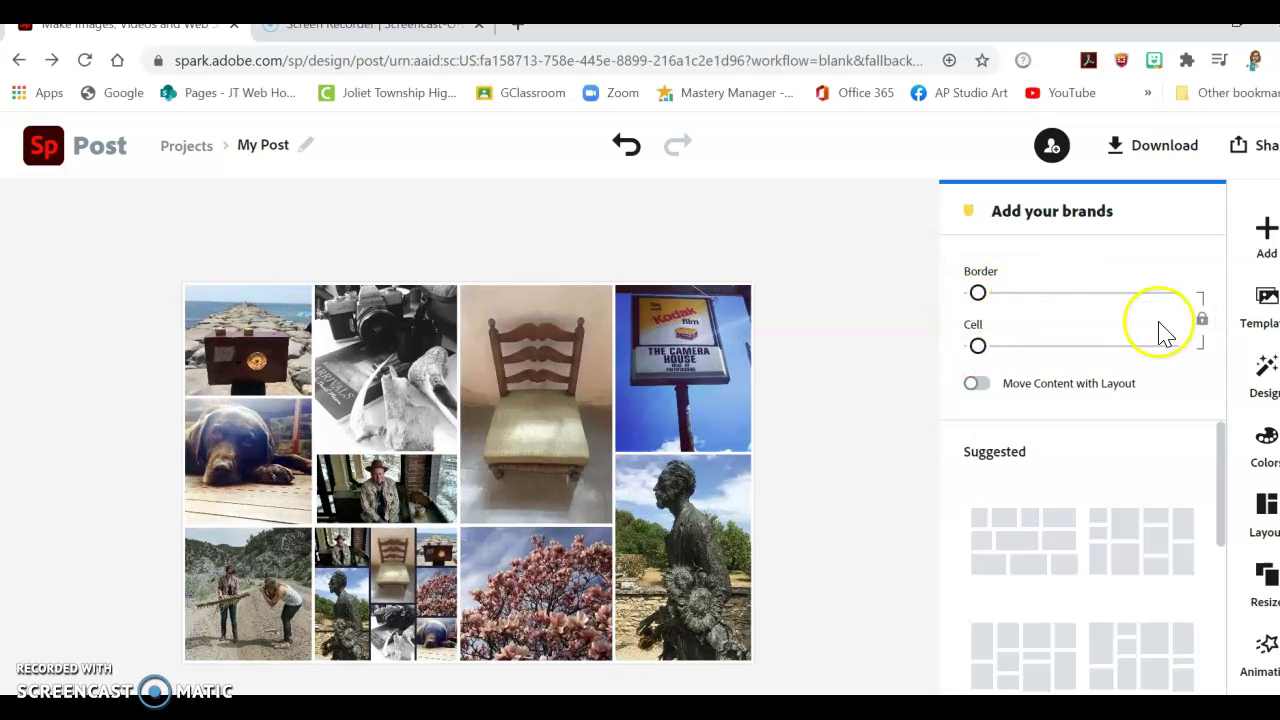
Step: Unlink the border and cell spacing, set the border to 0 and slightly widen the gaps between the photos
left_click(1202, 322)
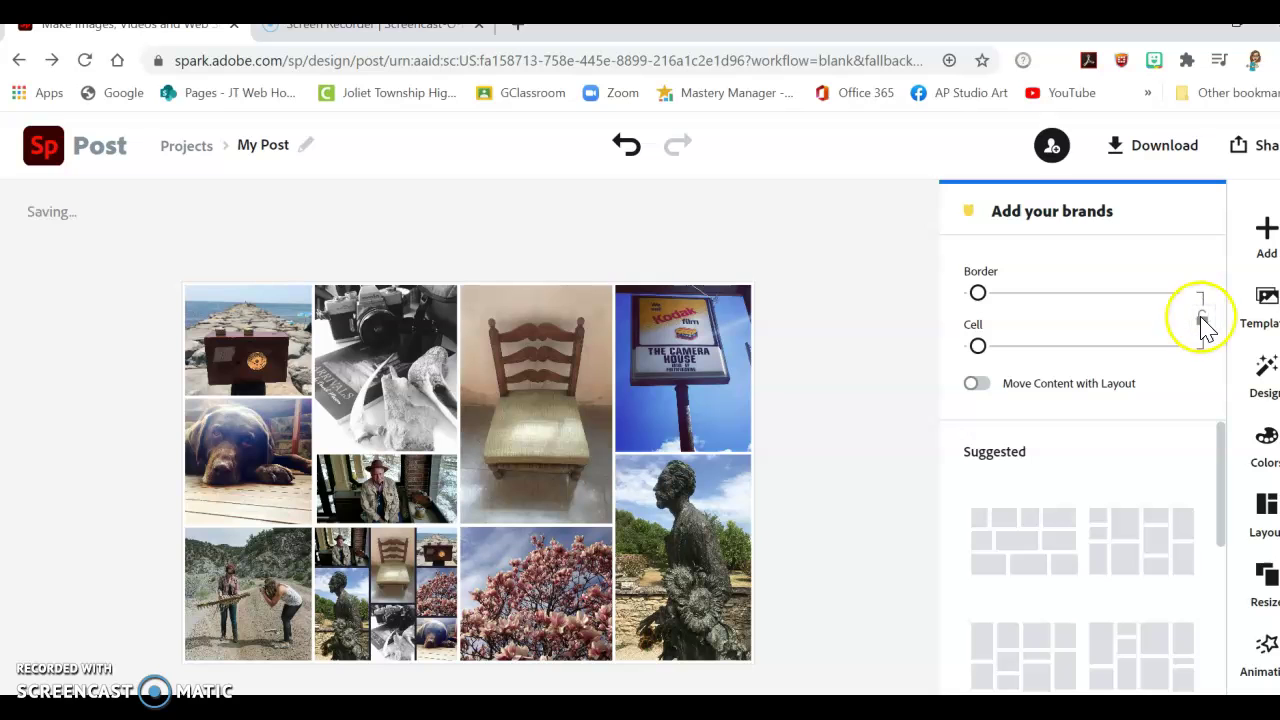
mouse_move(979, 293)
left_mouse_down()
mouse_move(1038, 300)
mouse_move(972, 305)
left_mouse_up()
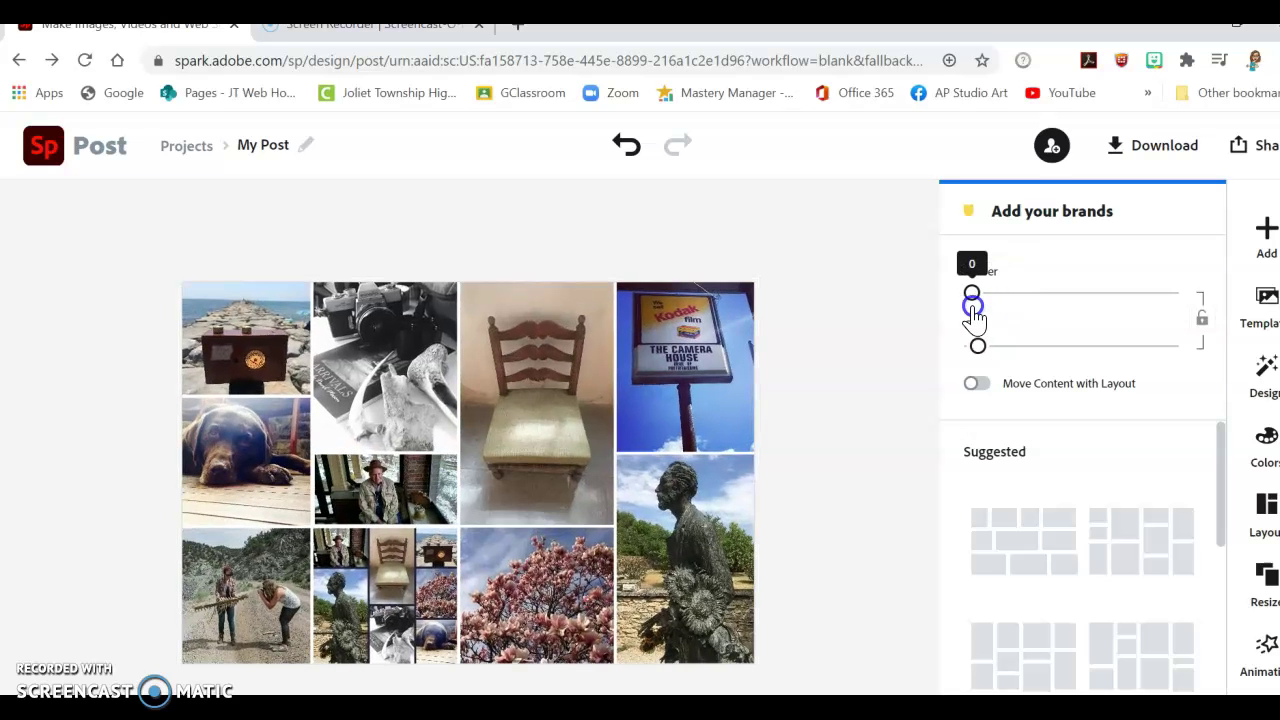
left_click(978, 349)
mouse_move(979, 352)
left_mouse_down()
mouse_move(1031, 357)
mouse_move(975, 357)
mouse_move(985, 354)
left_mouse_up()
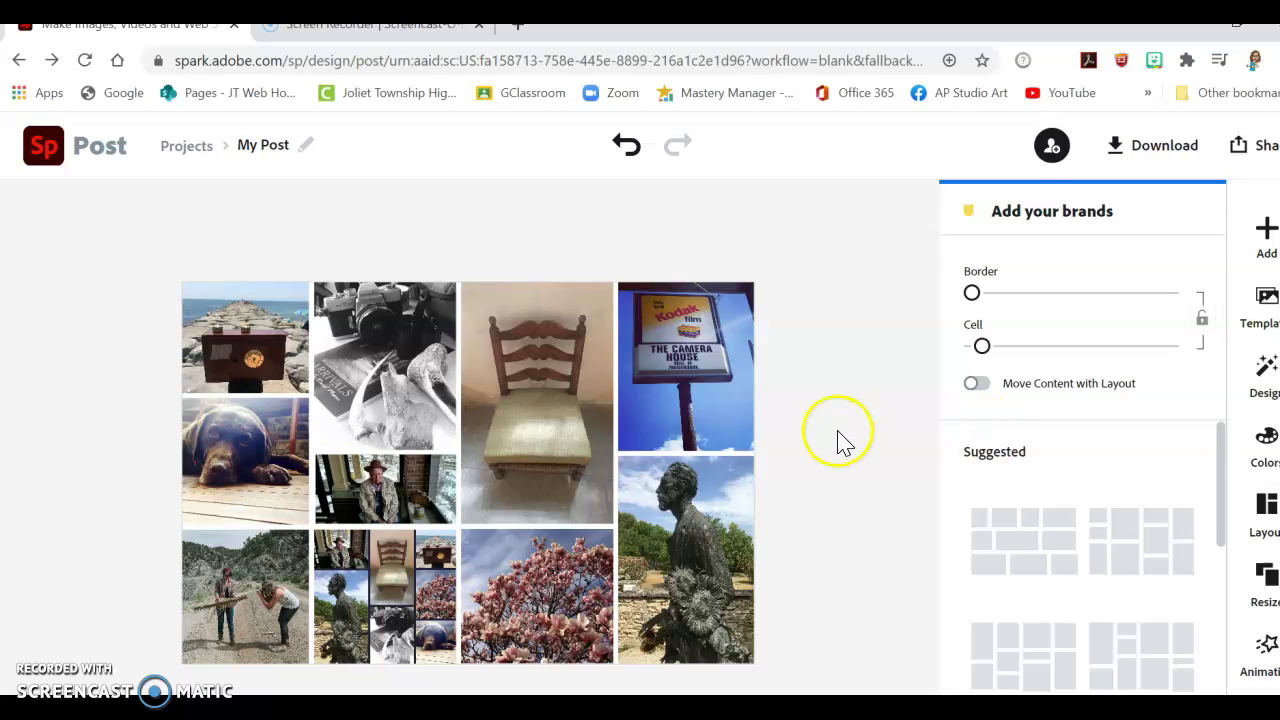
Step: Browse the suggested layouts and apply the Grid layout with two rows of five equal cells to the collage
scroll(1105, 537, "down", 2)
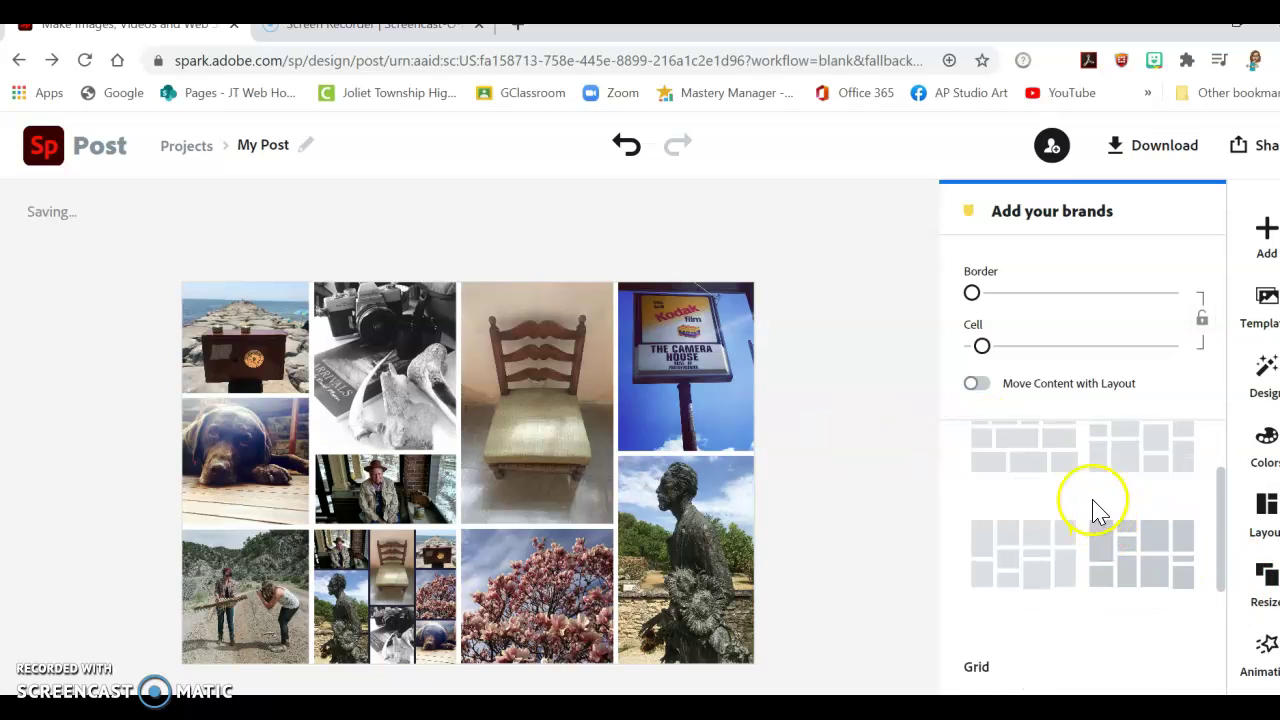
scroll(1094, 514, "up", 2)
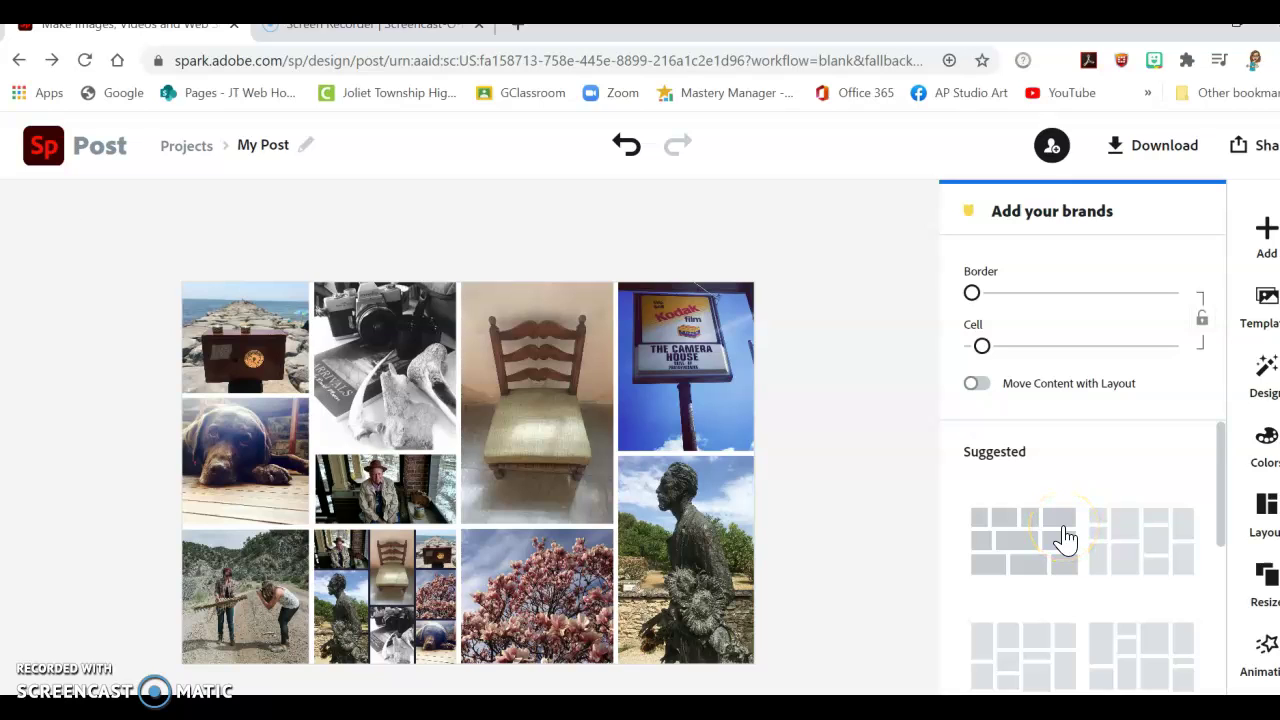
left_click(1081, 546)
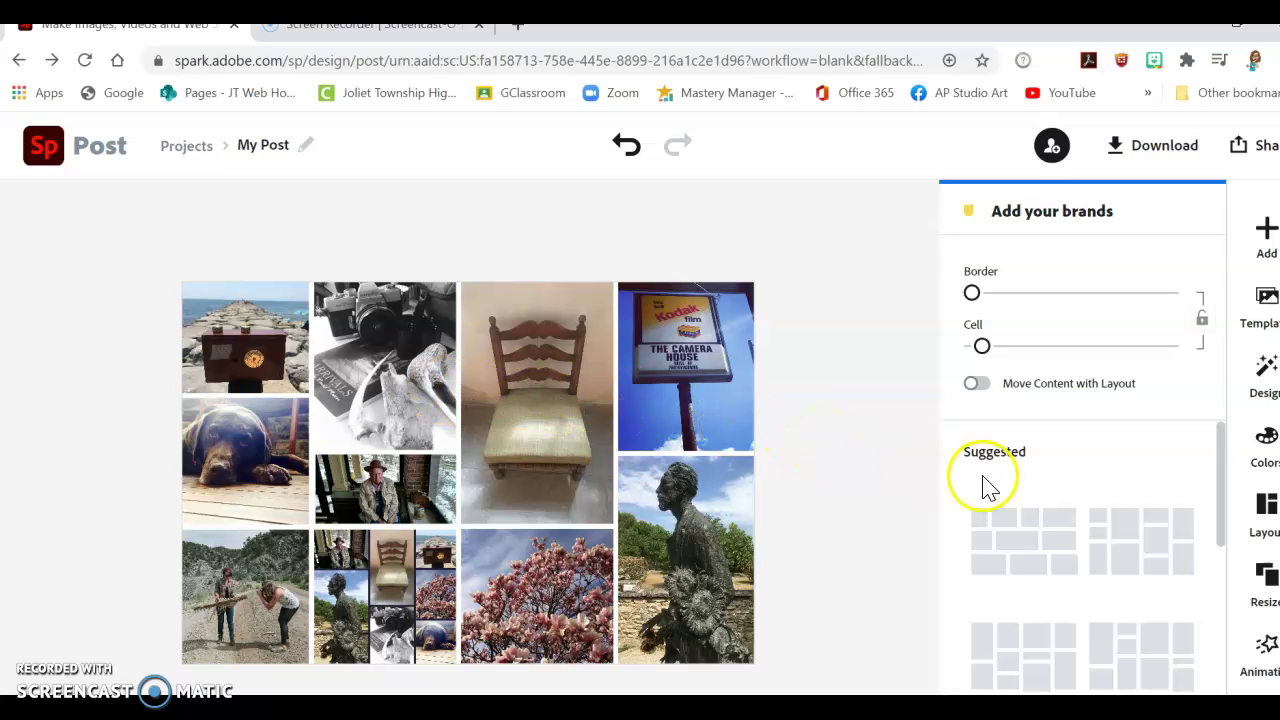
scroll(1105, 606, "down", 5)
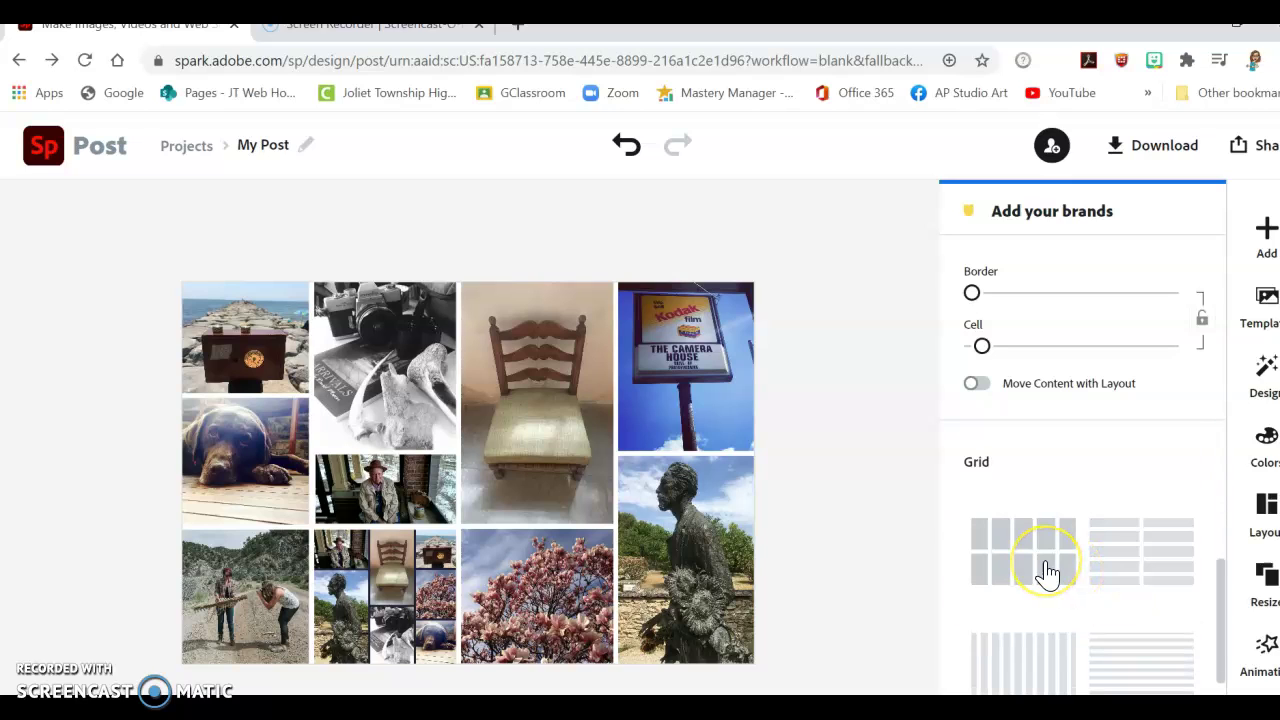
left_click(1037, 552)
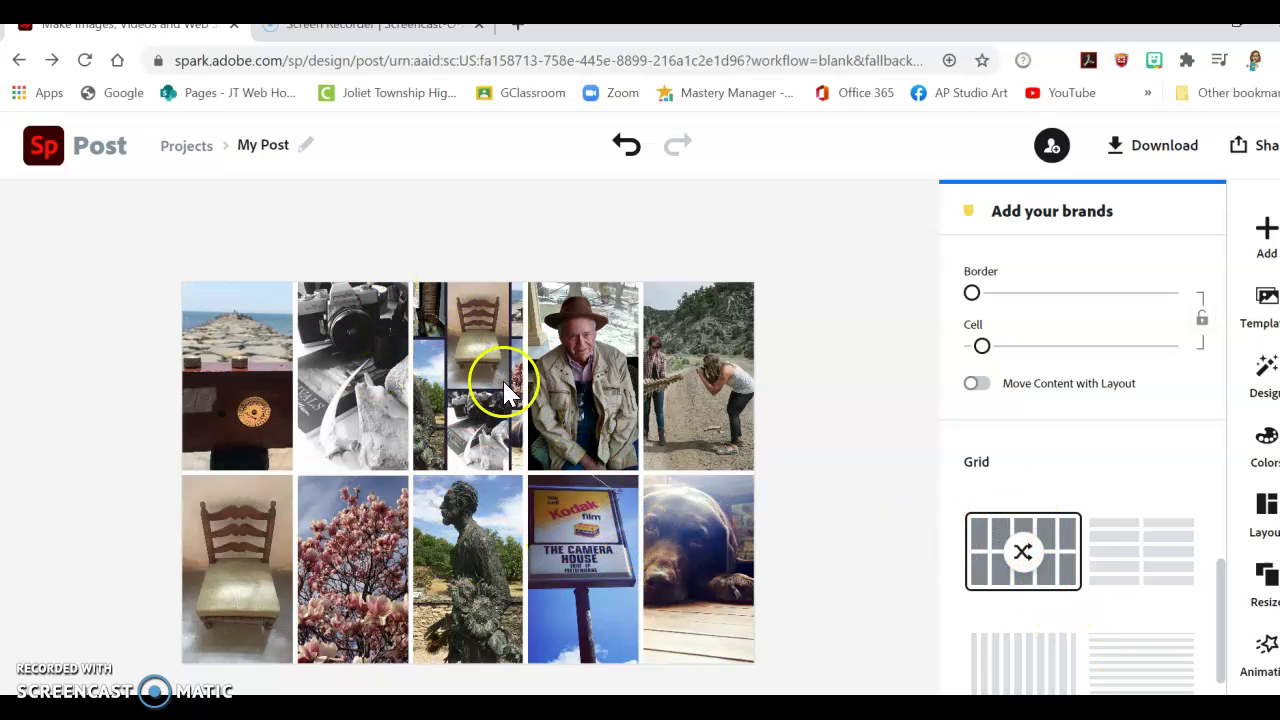
Step: Apply the suggested four-column layout with mixed cell sizes and delete the cell containing the miniature collage image
scroll(1075, 530, "up", 3)
left_click(1150, 543)
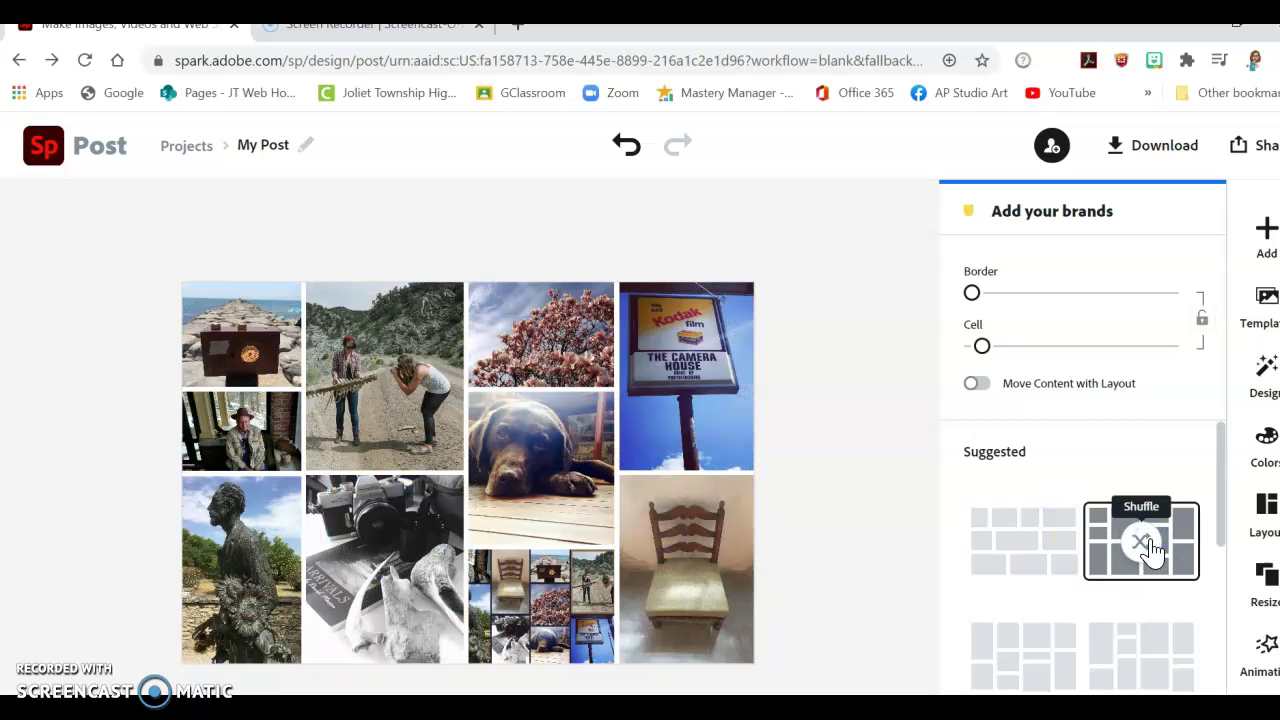
left_click_drag(480, 585, 522, 597)
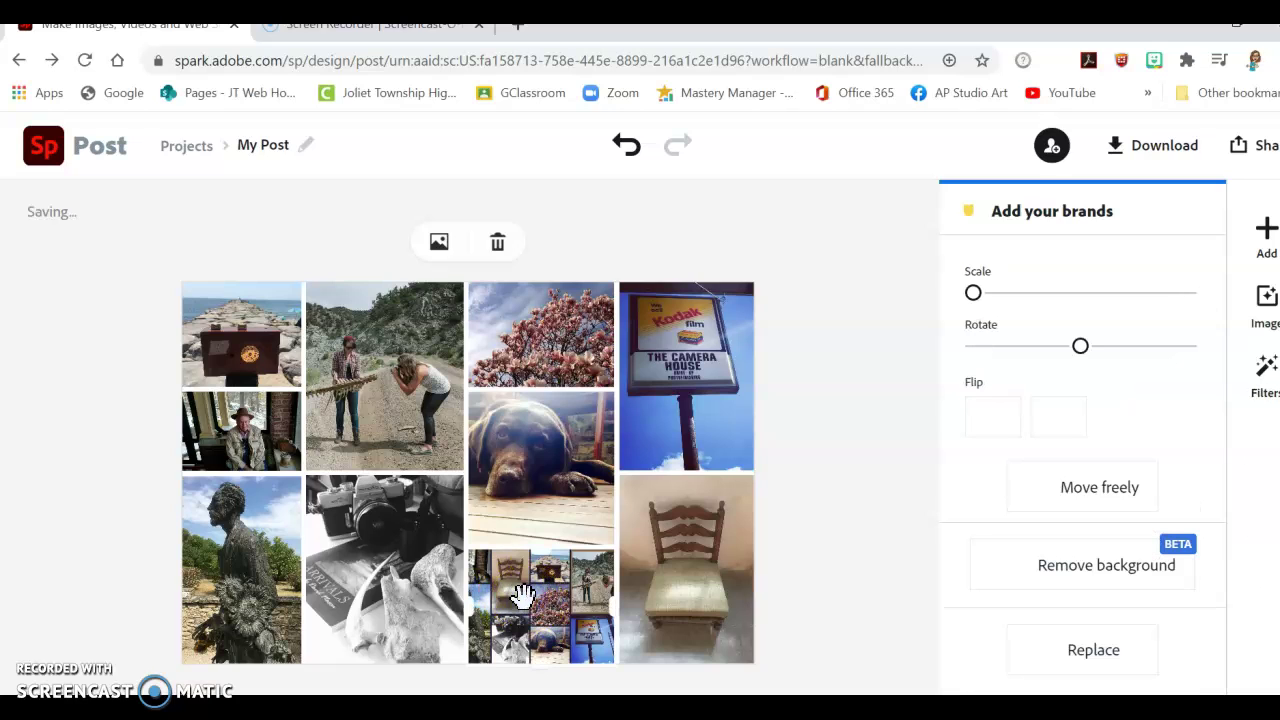
left_click(553, 598)
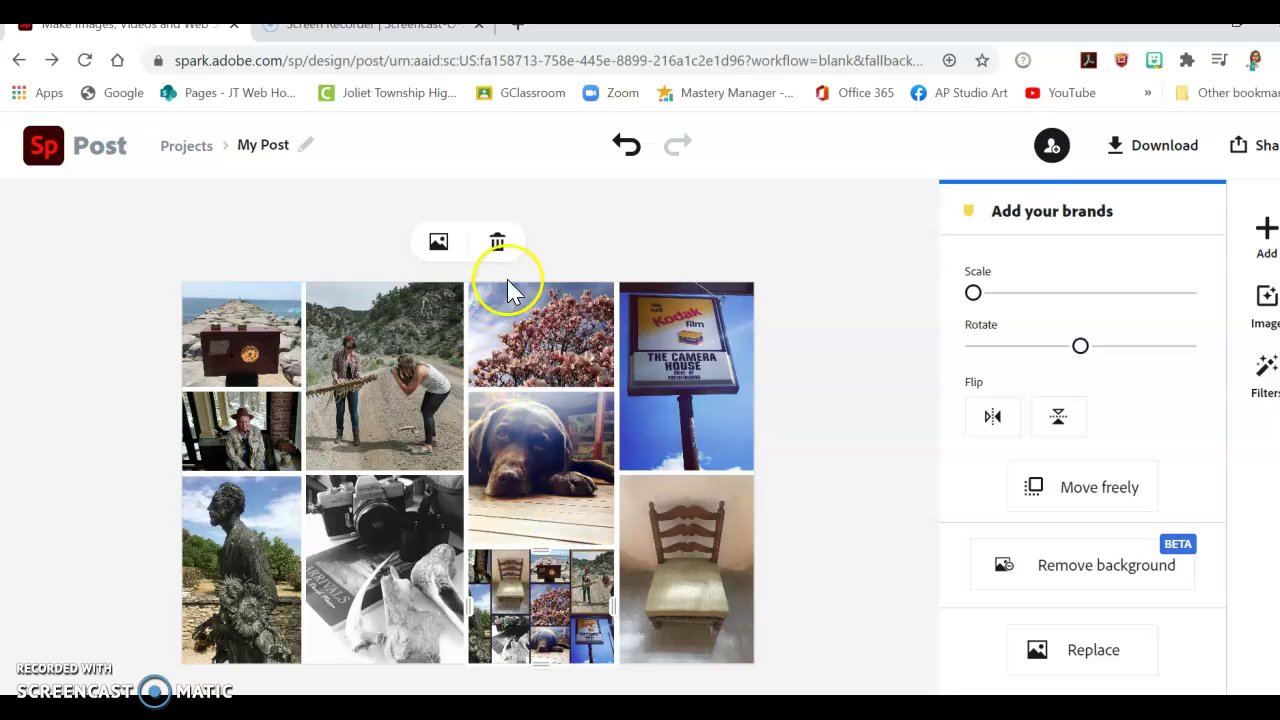
left_click(497, 241)
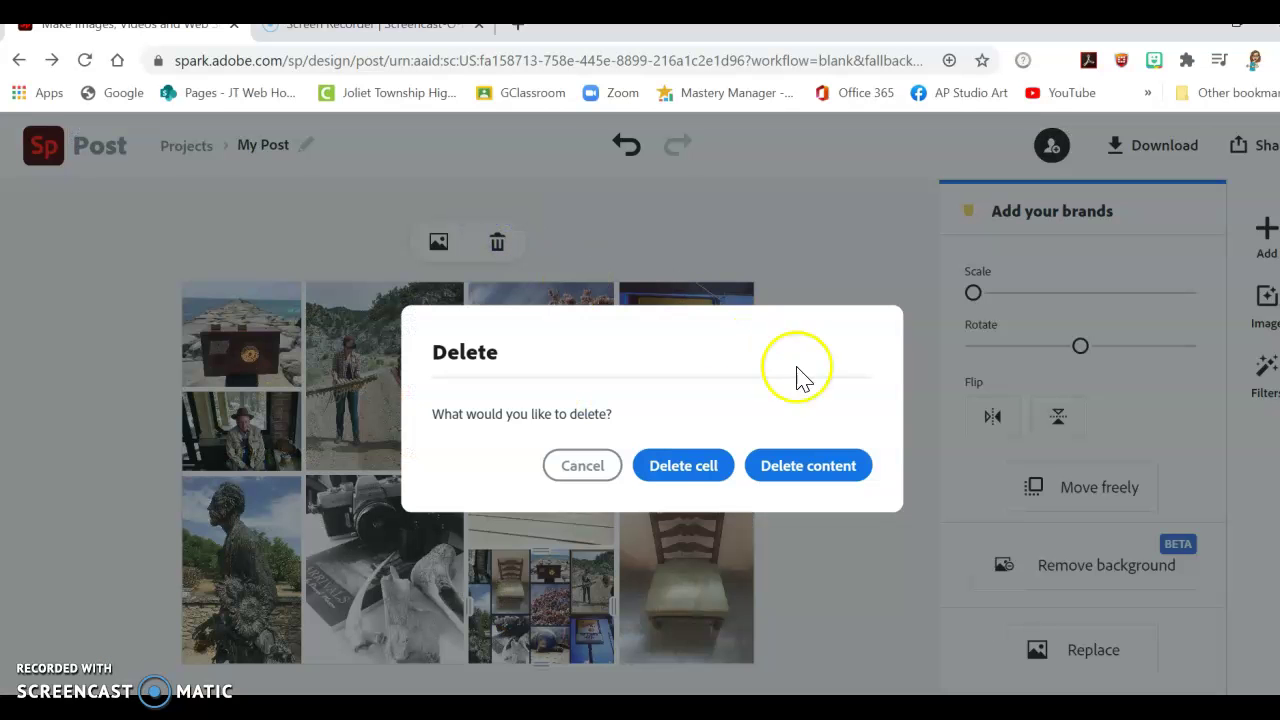
left_click(700, 470)
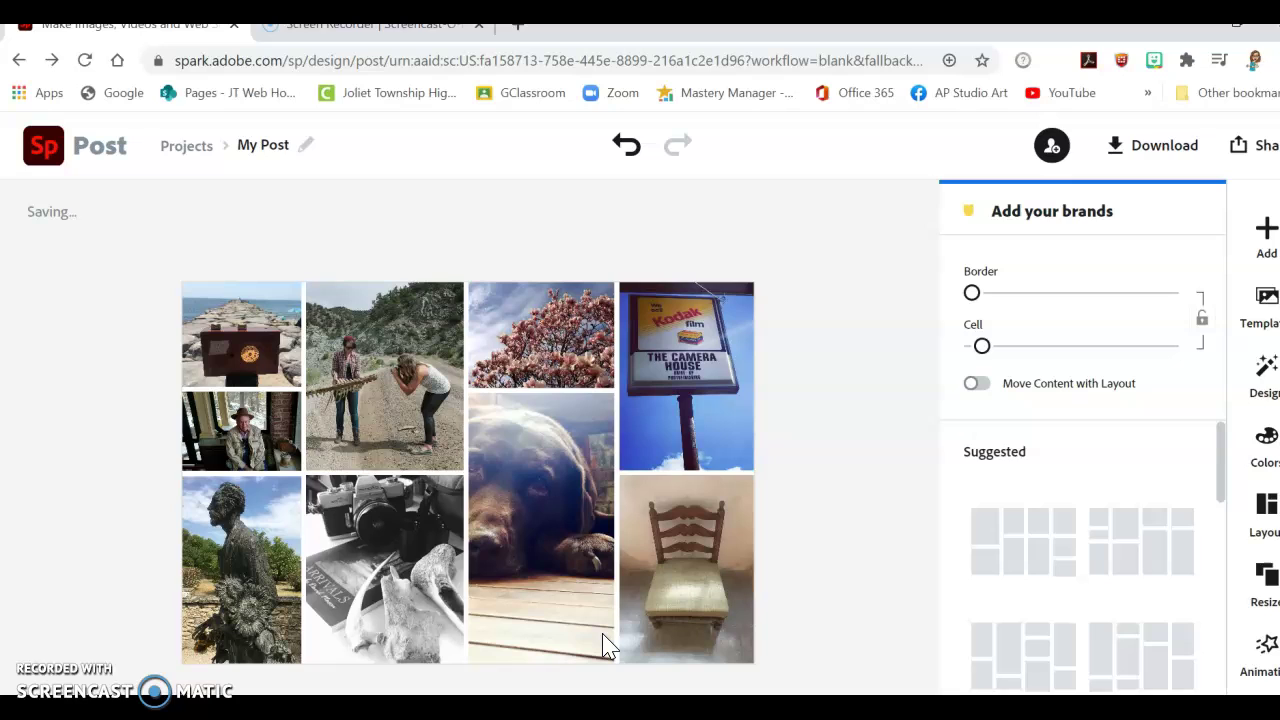
Step: Undo the cell deletion and redo it
left_click_drag(608, 491, 575, 515)
left_click(626, 148)
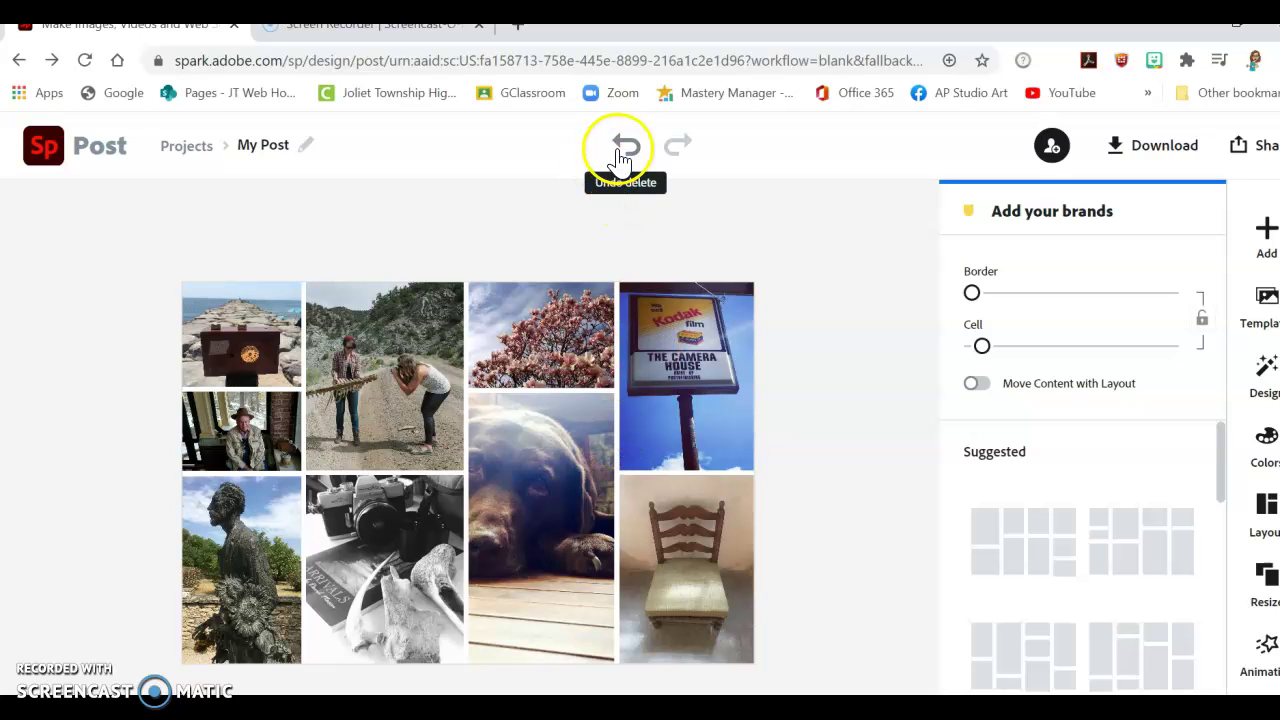
left_click(630, 148)
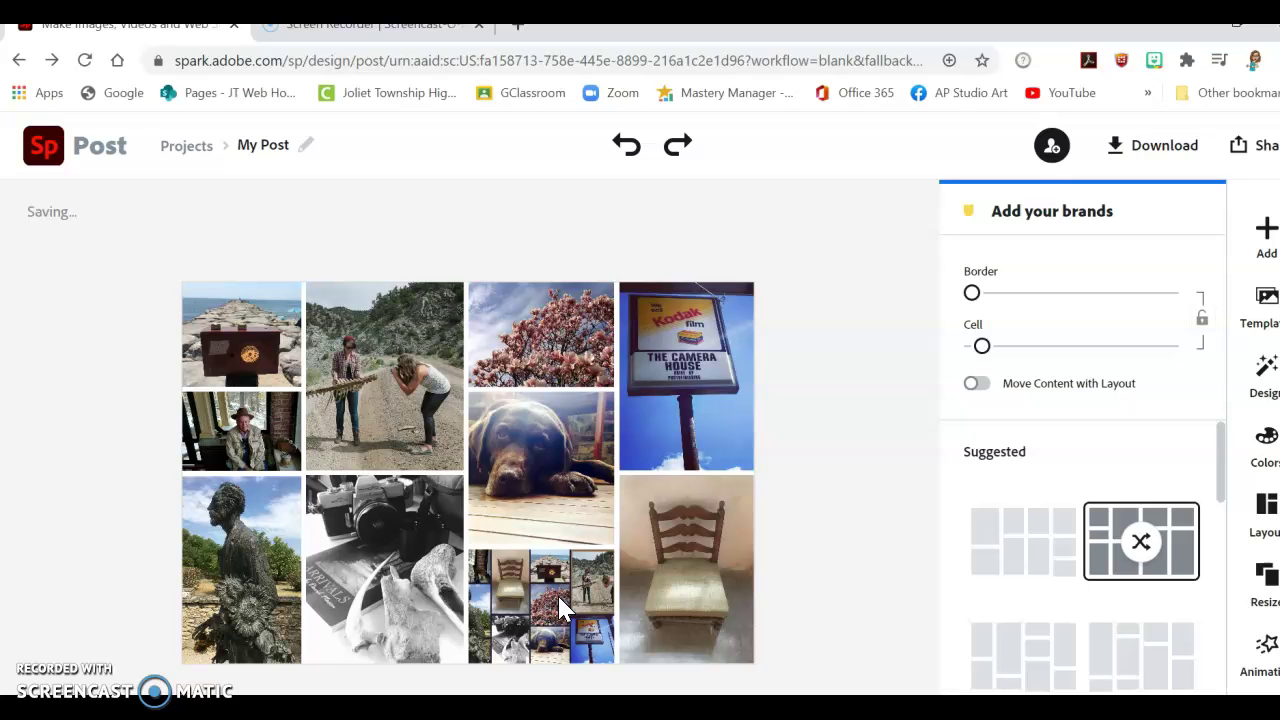
left_click(678, 147)
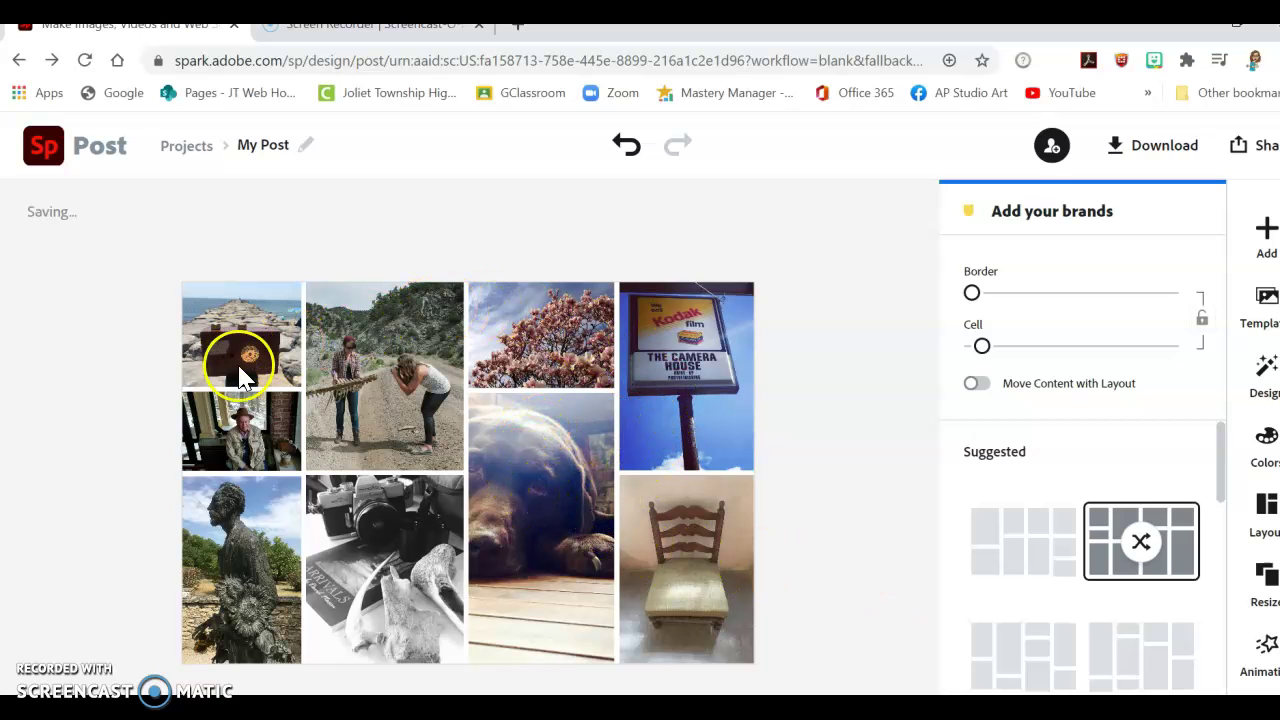
Step: Reposition the dog photo within its tall cell and swap it with the magnolia photo above it
left_click(577, 474)
left_click_drag(585, 478, 535, 444)
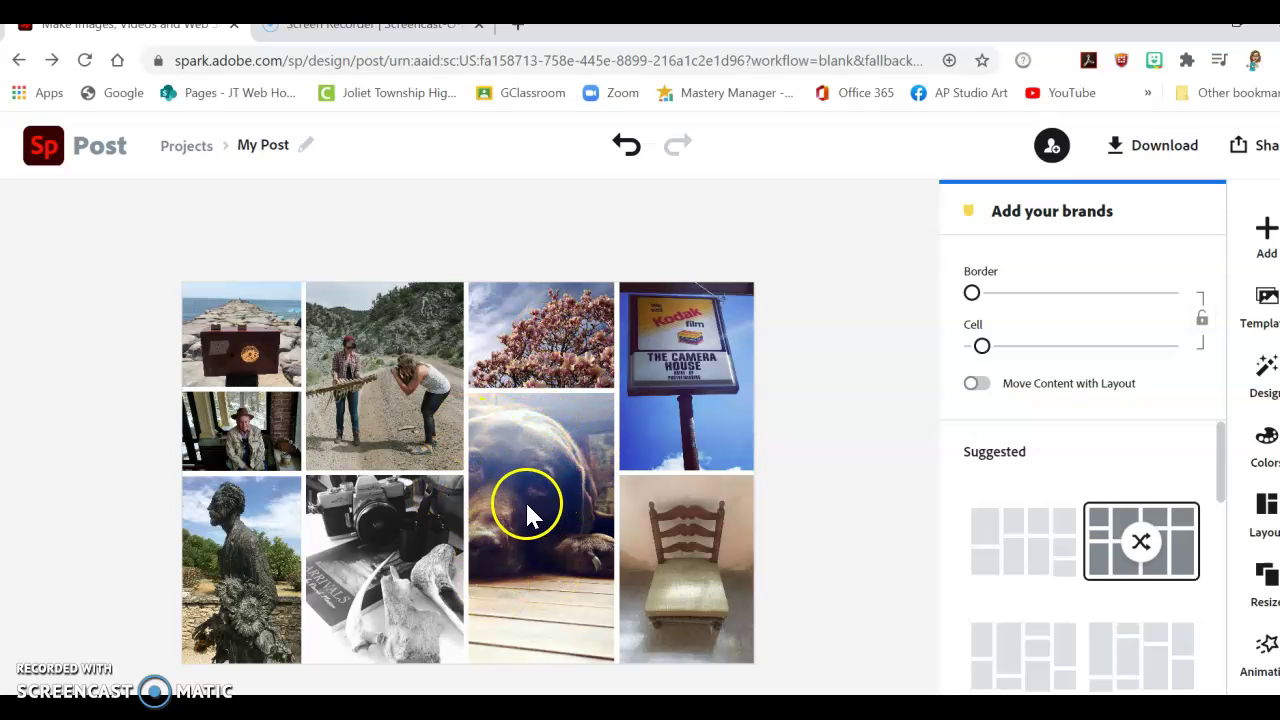
left_click_drag(513, 530, 563, 440)
left_click_drag(563, 440, 549, 514)
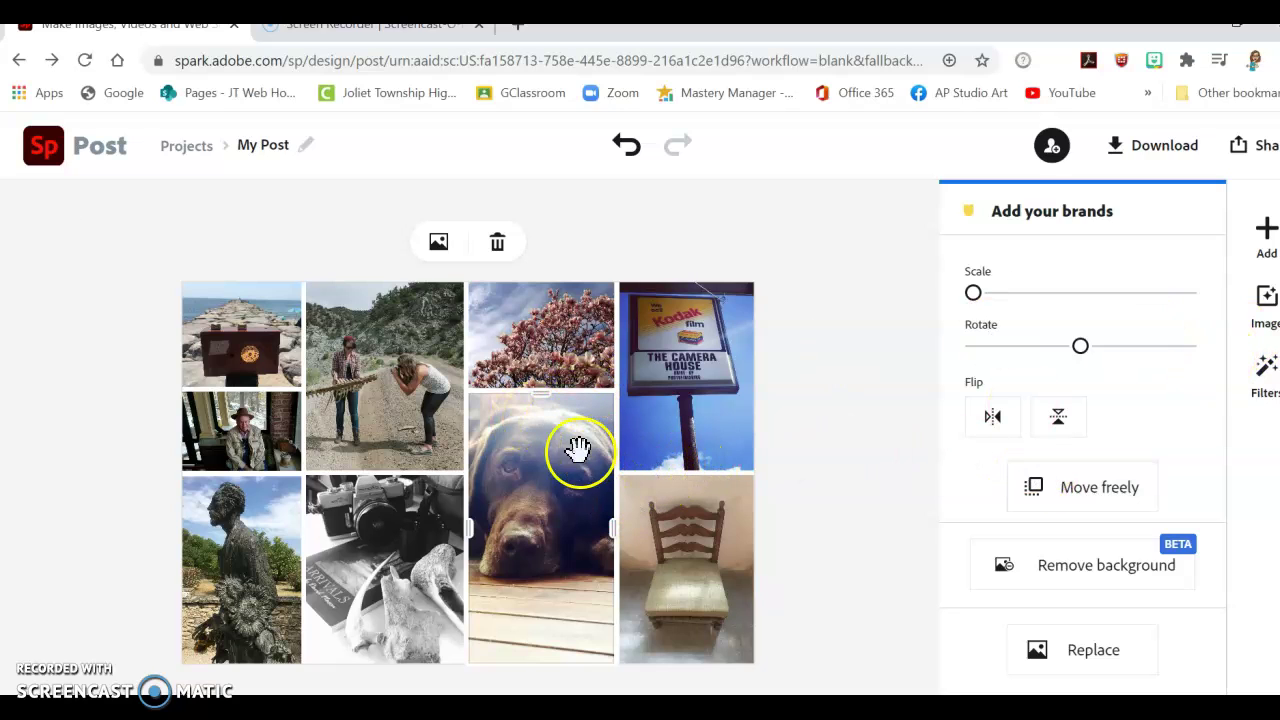
left_click_drag(568, 463, 549, 290)
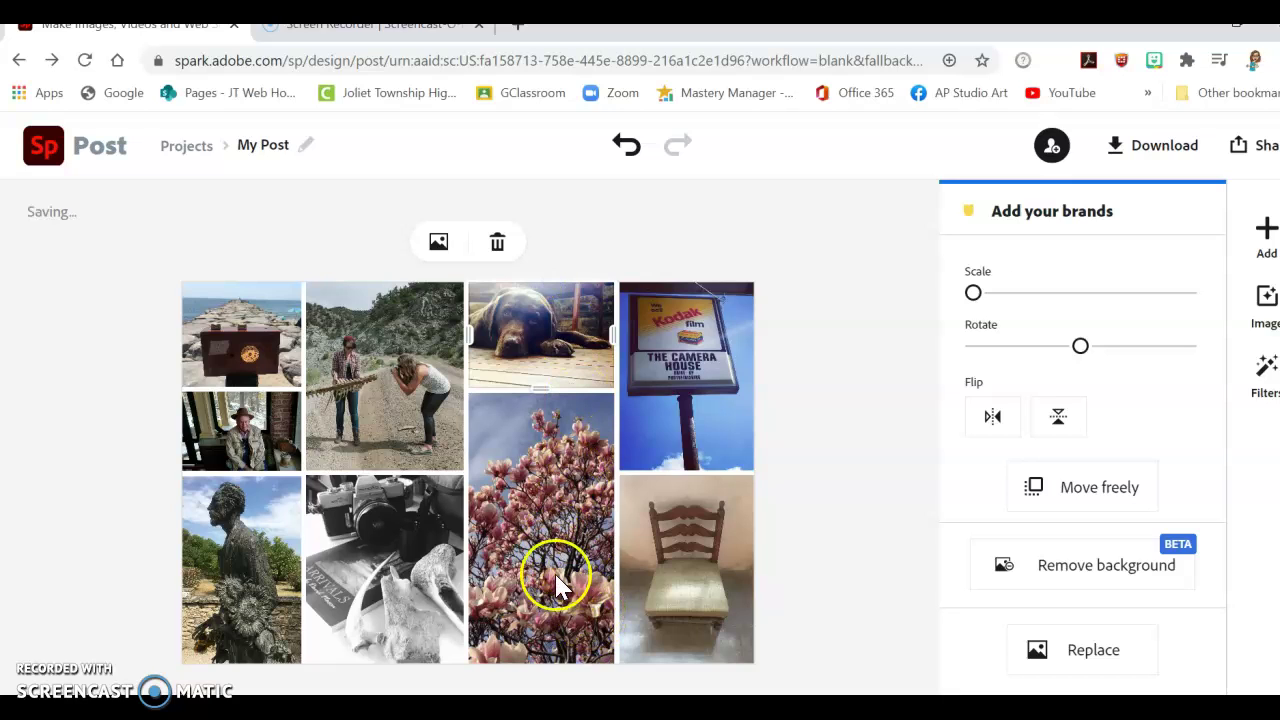
Step: Reposition the magnolia photo and the statue photo within their cells to improve their framing
left_click_drag(480, 560, 503, 520)
left_click_drag(571, 603, 601, 601)
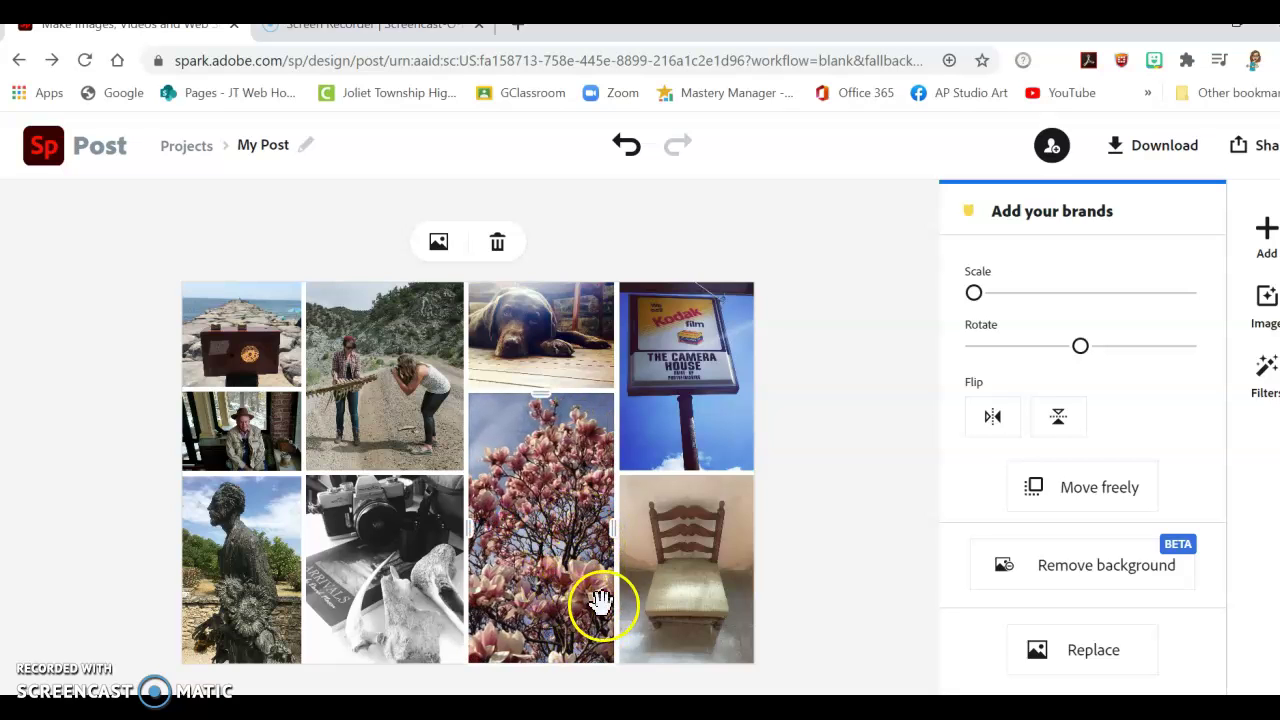
left_click_drag(527, 443, 529, 343)
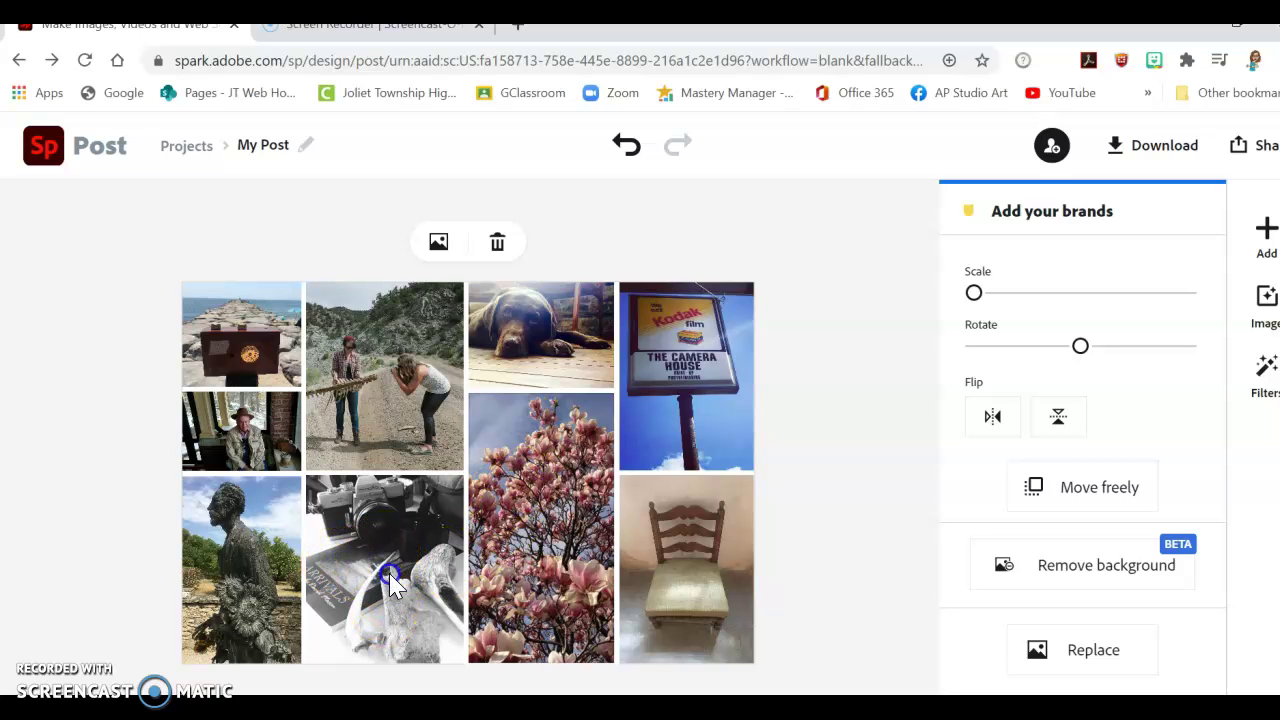
mouse_move(240, 608)
left_mouse_down()
mouse_move(275, 625)
mouse_move(214, 606)
mouse_move(265, 600)
mouse_move(257, 591)
left_mouse_up()
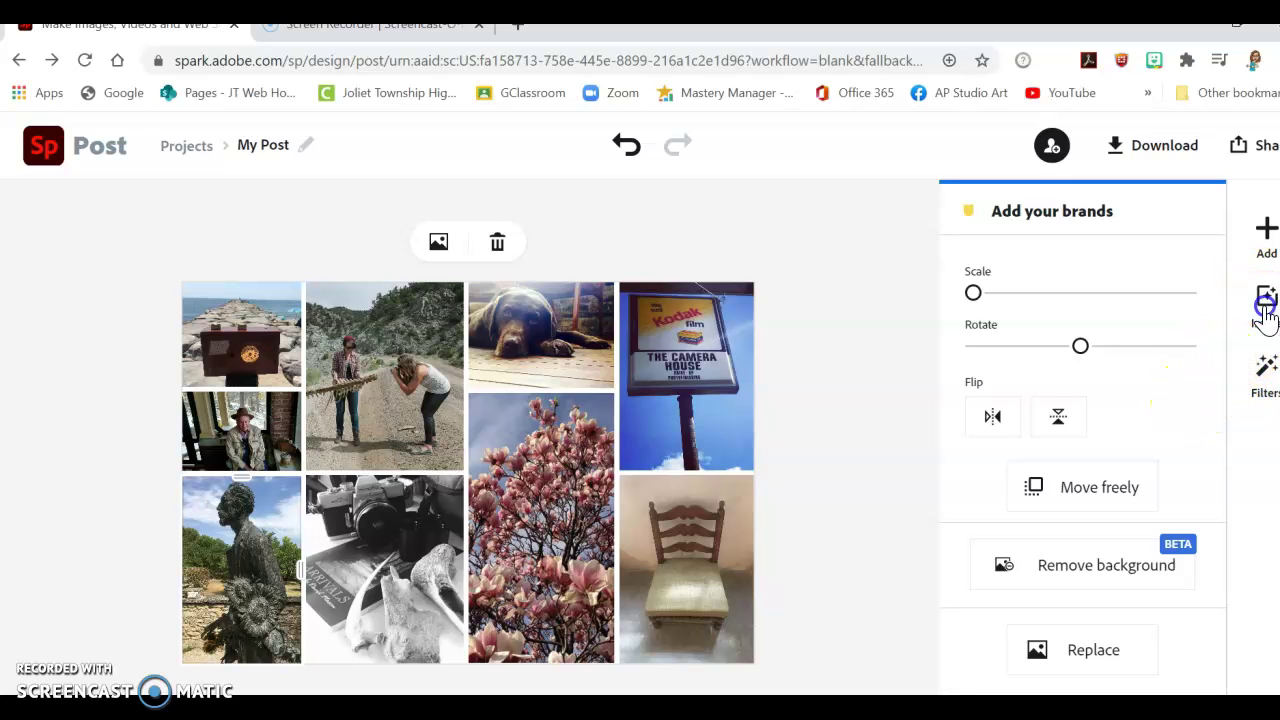
Step: Open the filter settings for the statue photo and expand its photo enhancement adjustments
left_click(1266, 365)
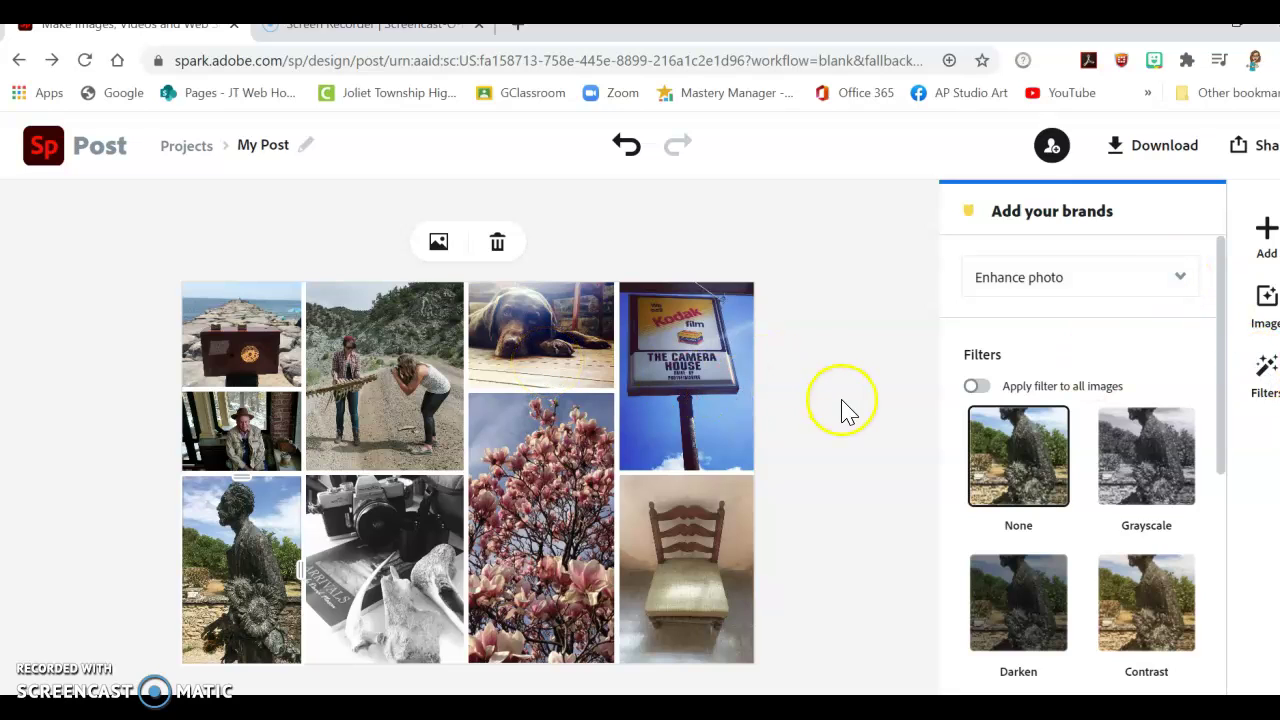
left_click(1184, 279)
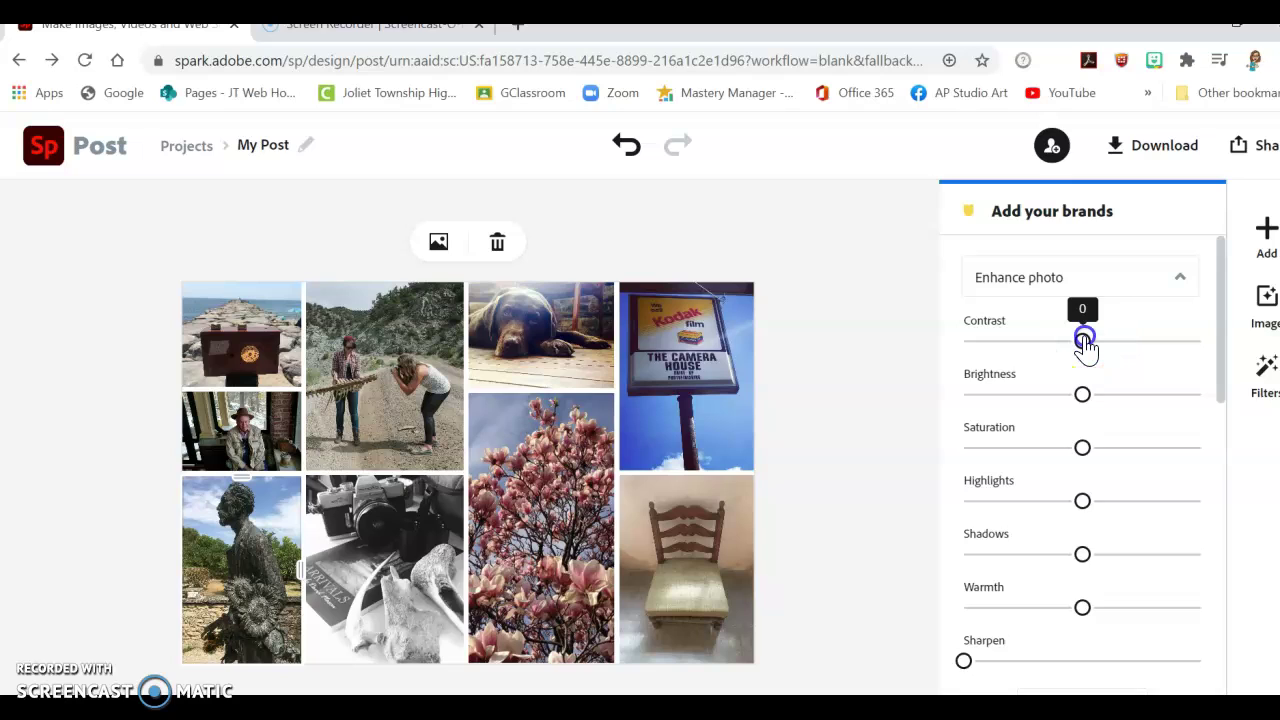
mouse_move(1085, 345)
left_mouse_down()
mouse_move(1192, 345)
mouse_move(971, 338)
mouse_move(1083, 360)
left_mouse_up()
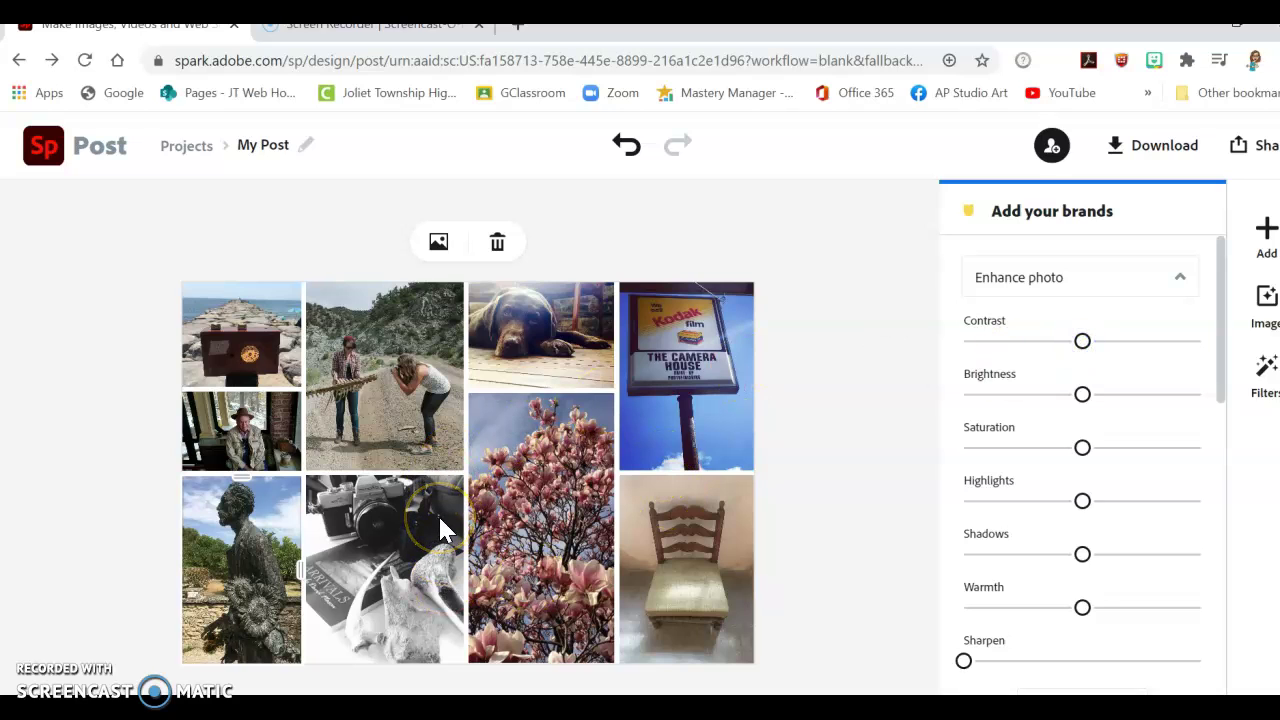
left_click(1181, 277)
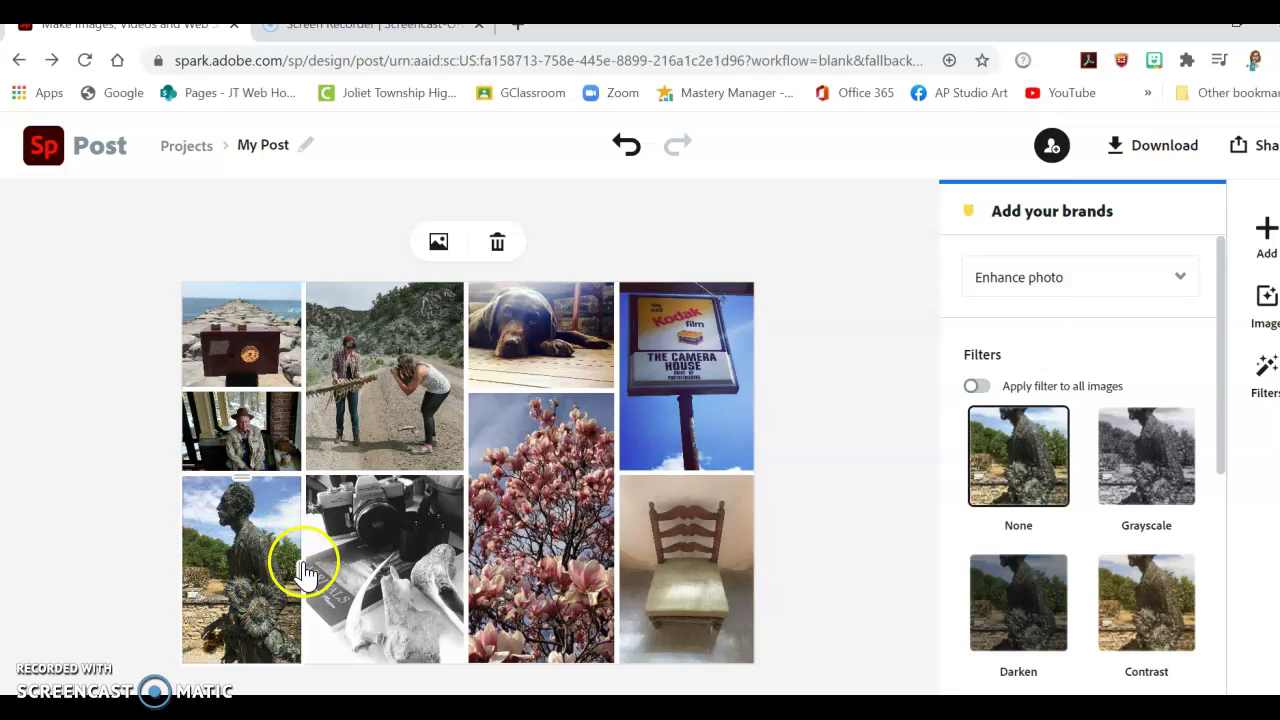
left_click(1150, 278)
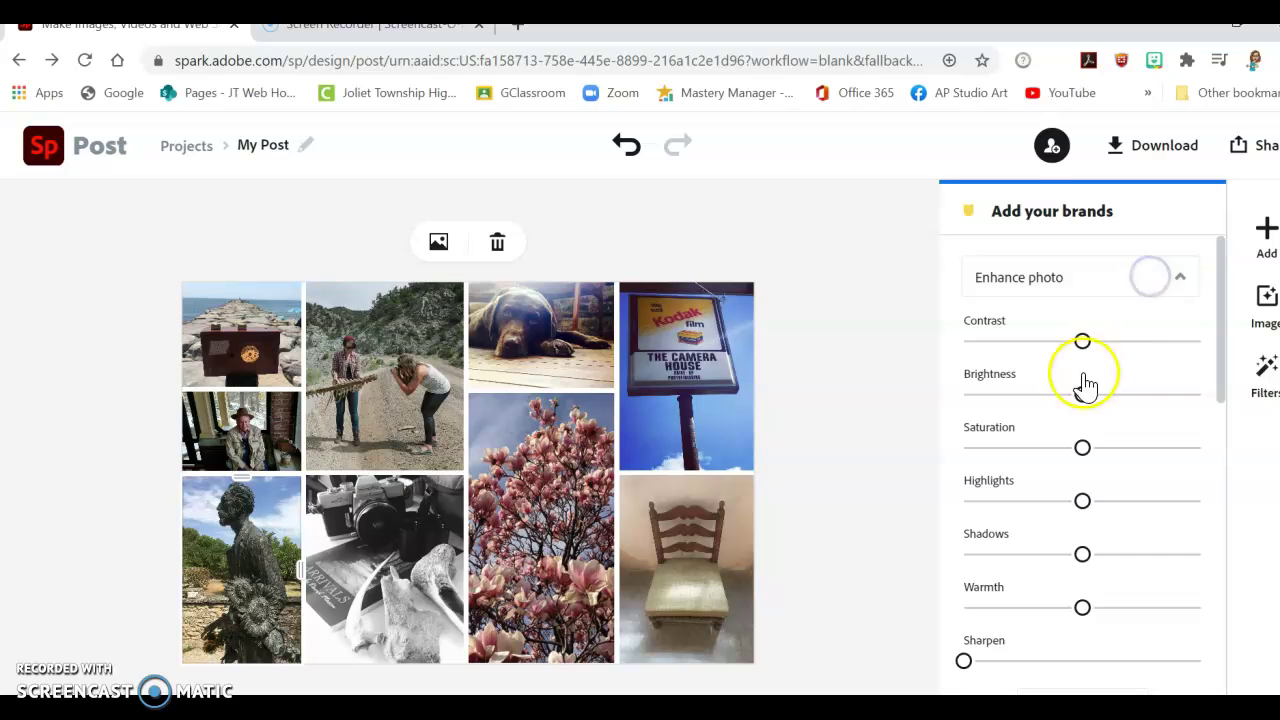
mouse_move(1084, 341)
left_mouse_down()
mouse_move(1187, 344)
mouse_move(1015, 340)
mouse_move(1084, 341)
left_mouse_up()
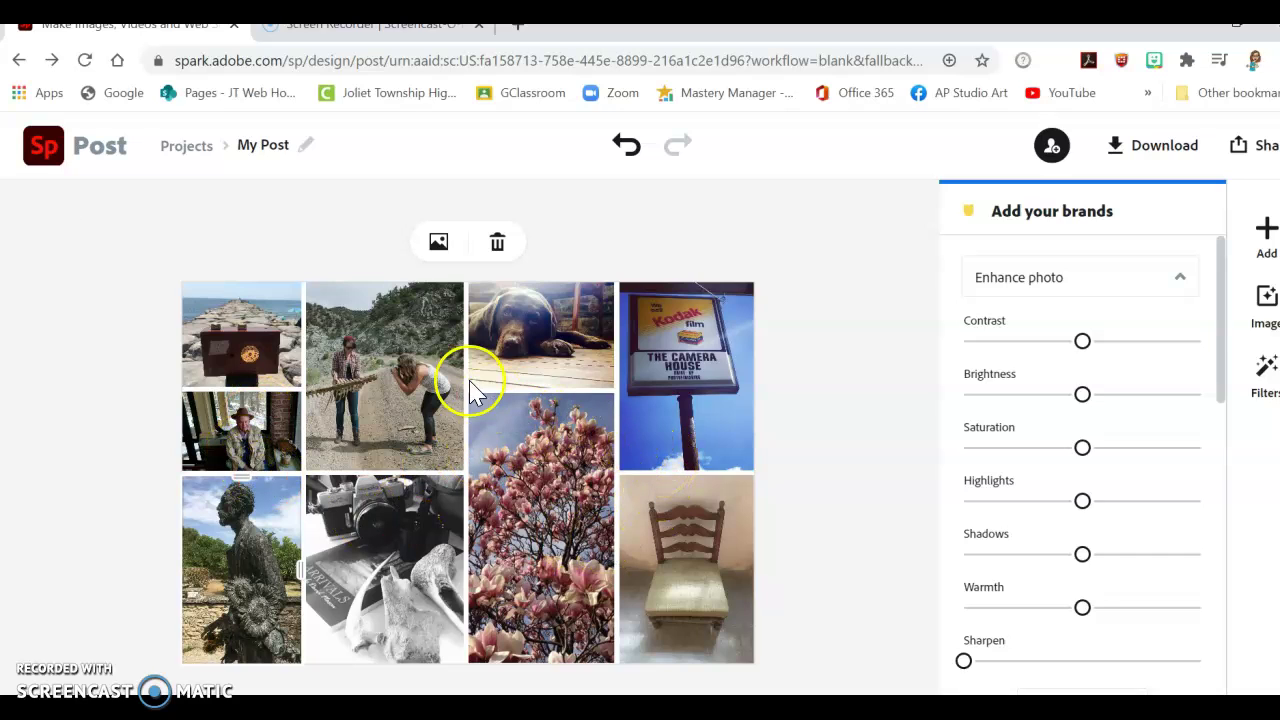
Step: Set the contrast of the photo of two people on the dirt road to 16 and shift the photo slightly in its cell
left_click(364, 376)
left_click_drag(1083, 343, 1104, 350)
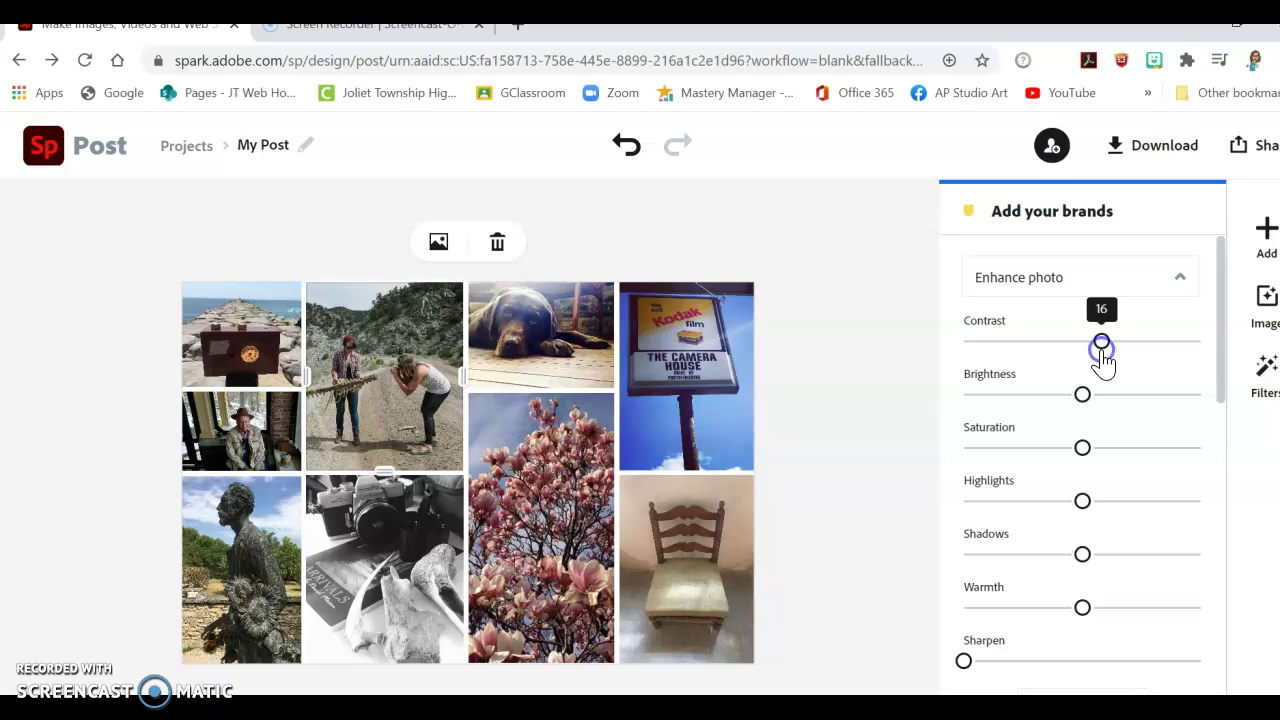
mouse_move(405, 427)
left_mouse_down()
mouse_move(417, 431)
mouse_move(401, 429)
left_mouse_up()
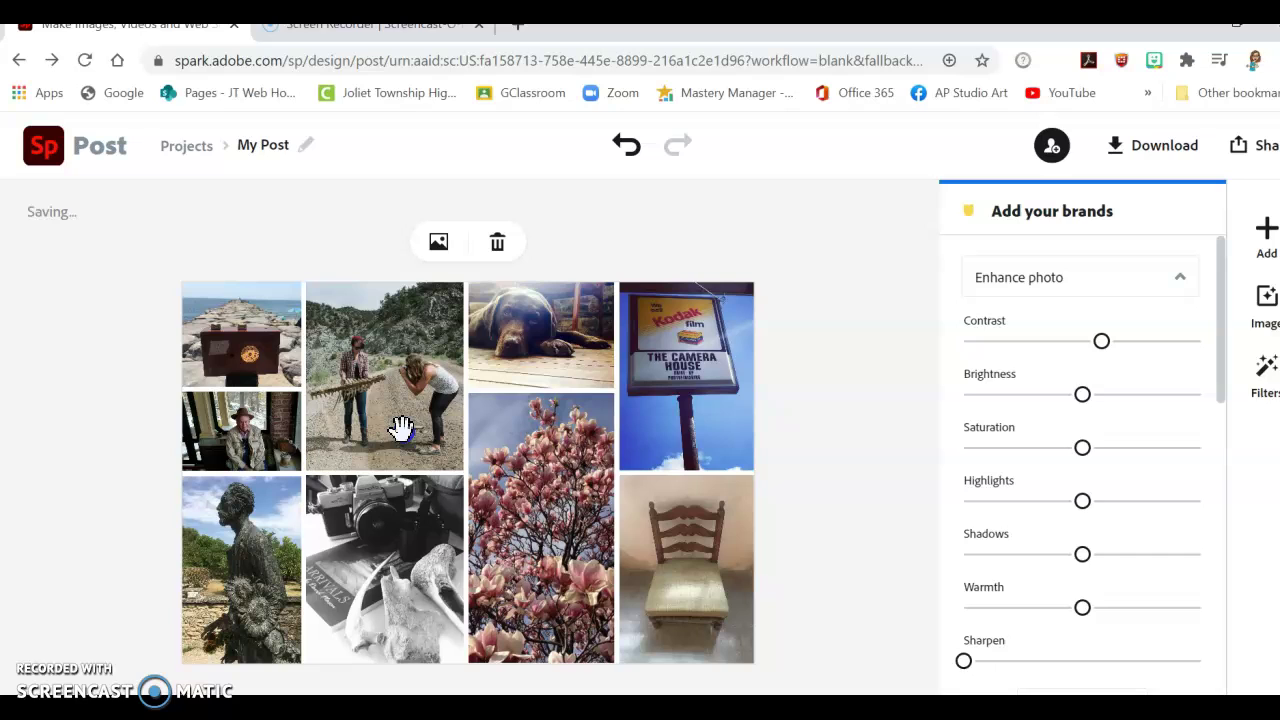
scroll(1155, 590, "down", 1)
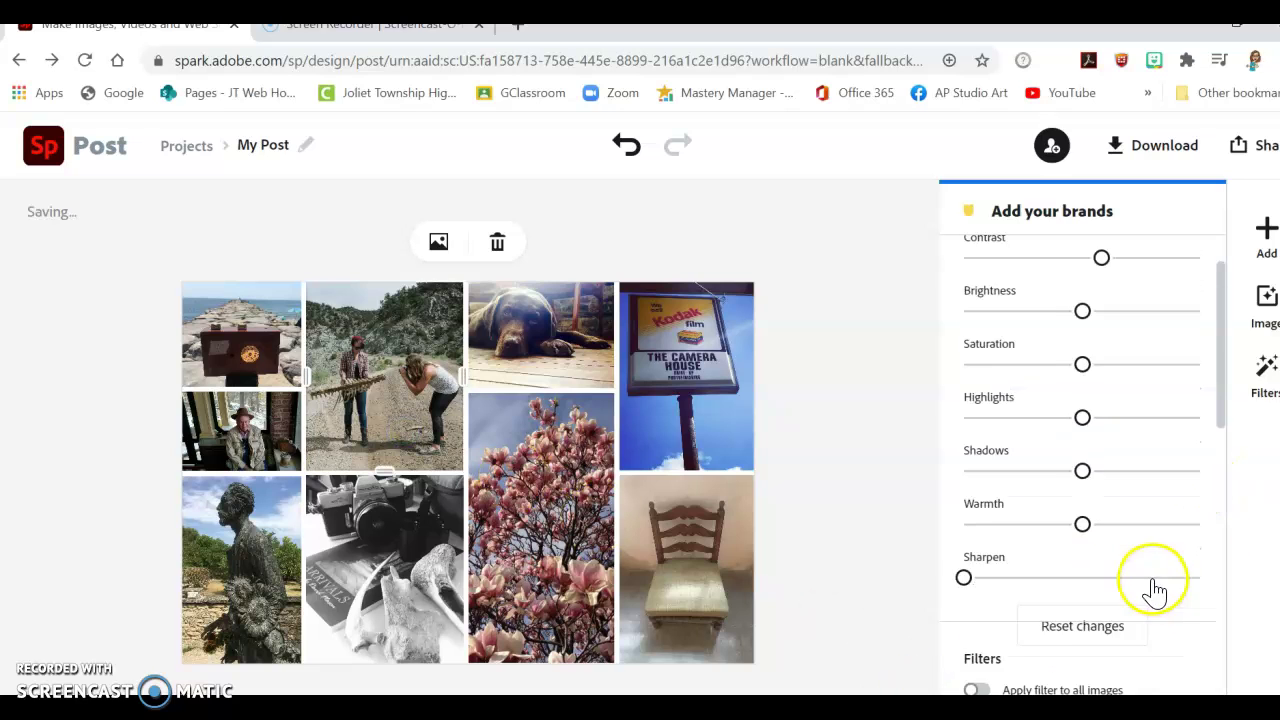
scroll(1155, 590, "down", 1)
left_click(963, 457)
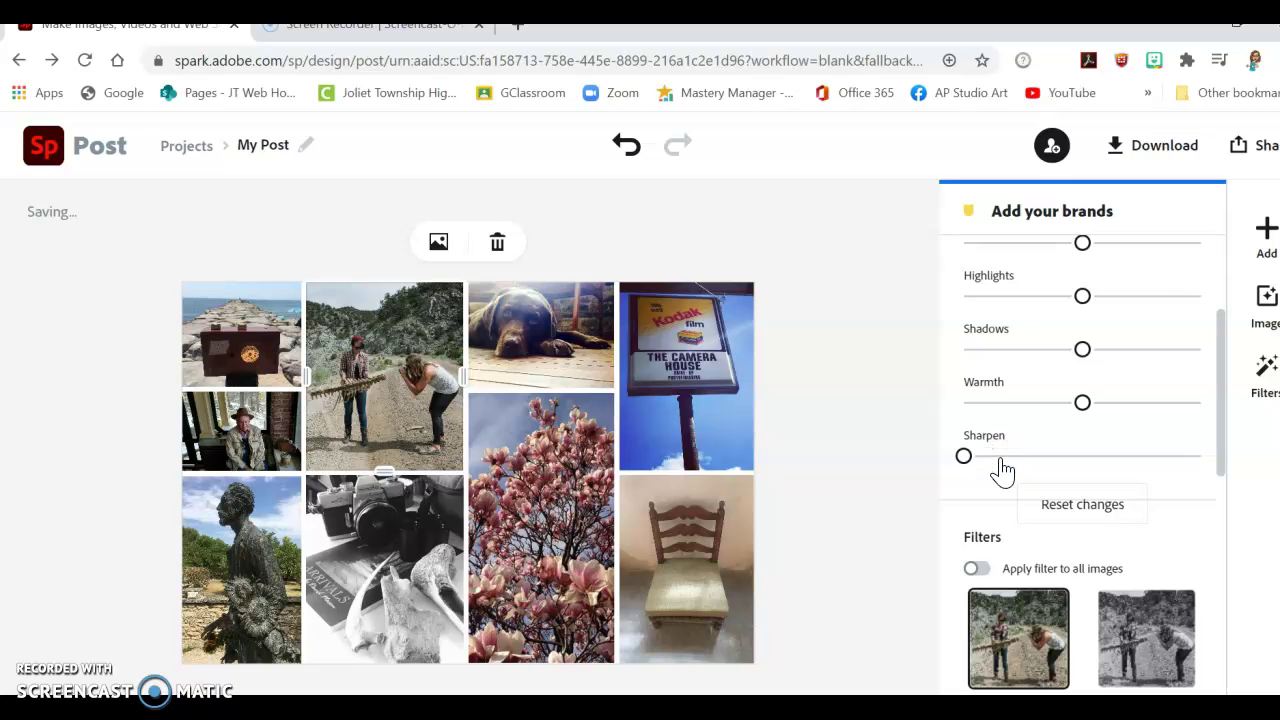
Step: Try the Grayscale filter on the chair photo, browse the other filters and set the filter back to None
left_click(686, 537)
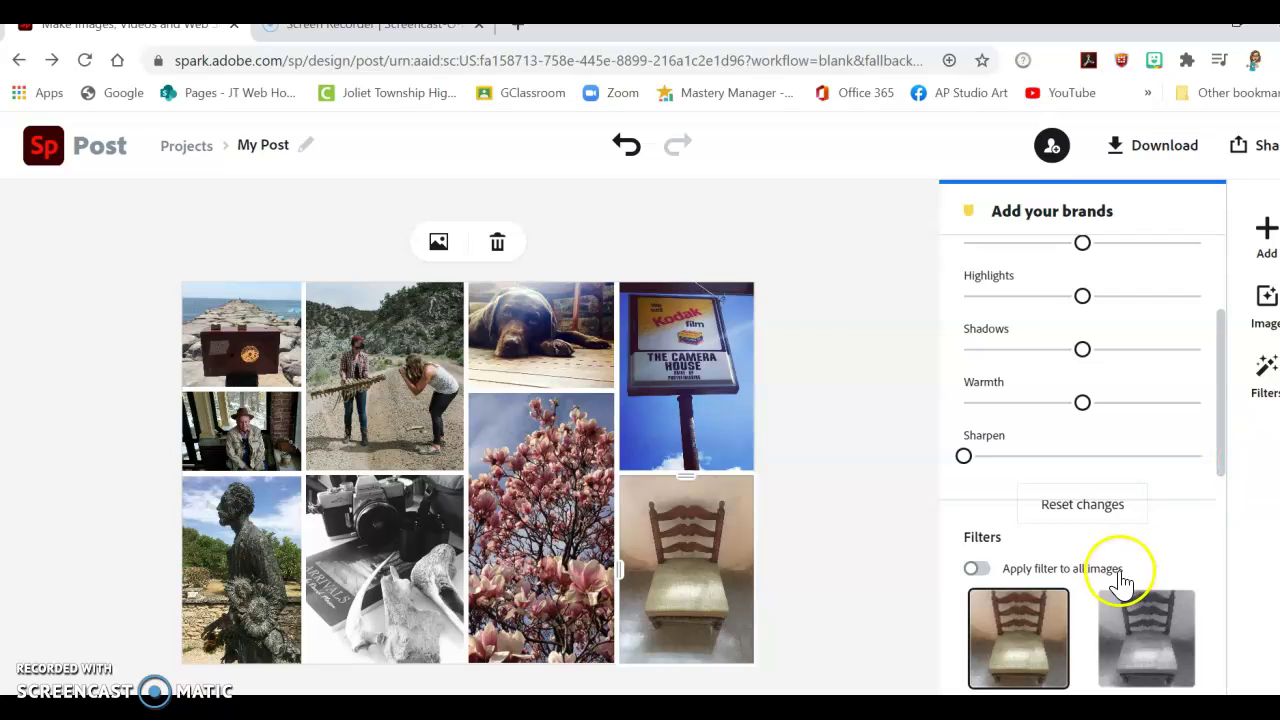
scroll(1122, 580, "down", 2)
left_click(1146, 432)
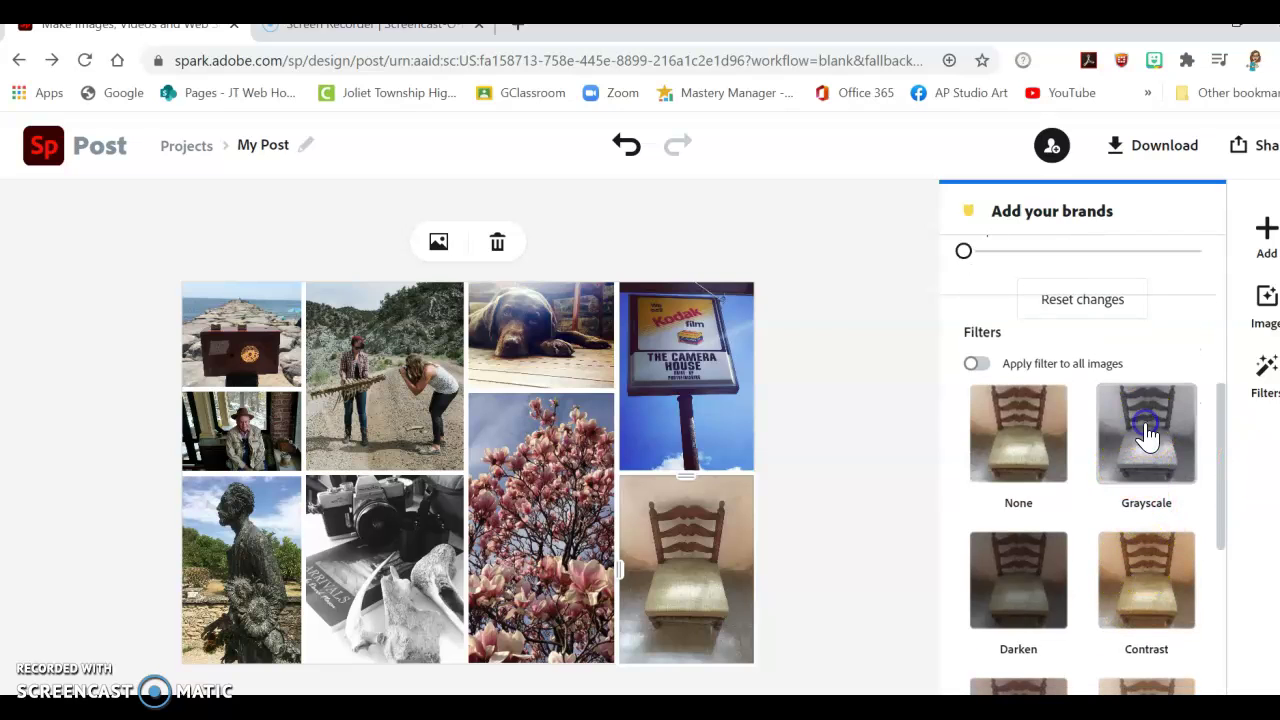
scroll(1146, 432, "down", 2)
left_click(1154, 457)
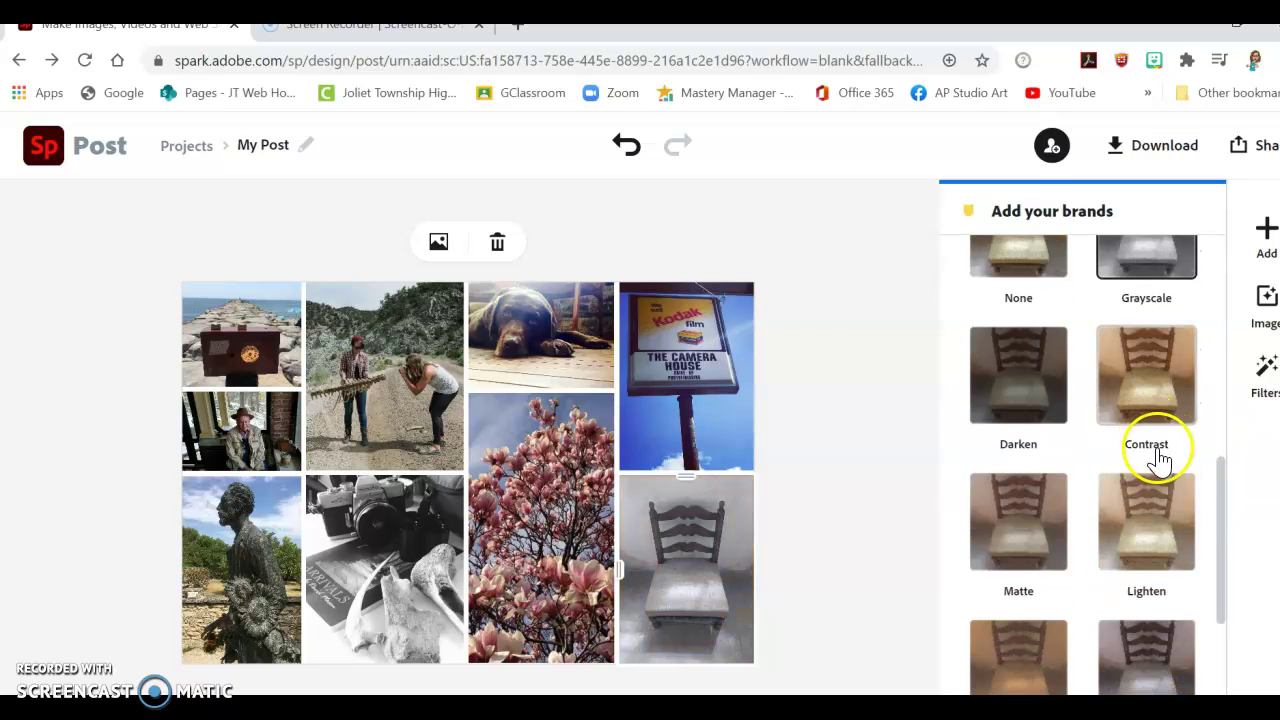
scroll(1163, 458, "down", 1)
scroll(1163, 458, "down", 1)
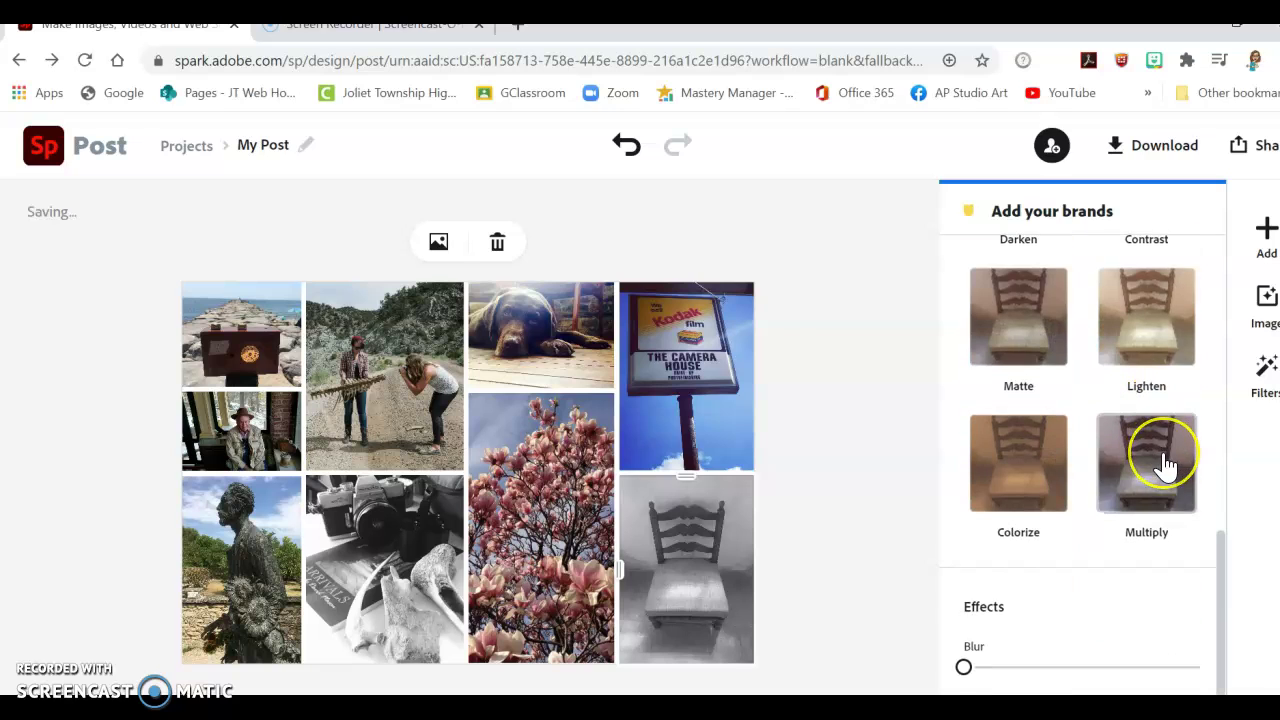
scroll(1165, 462, "up", 4)
left_click(1137, 458)
left_click(1030, 440)
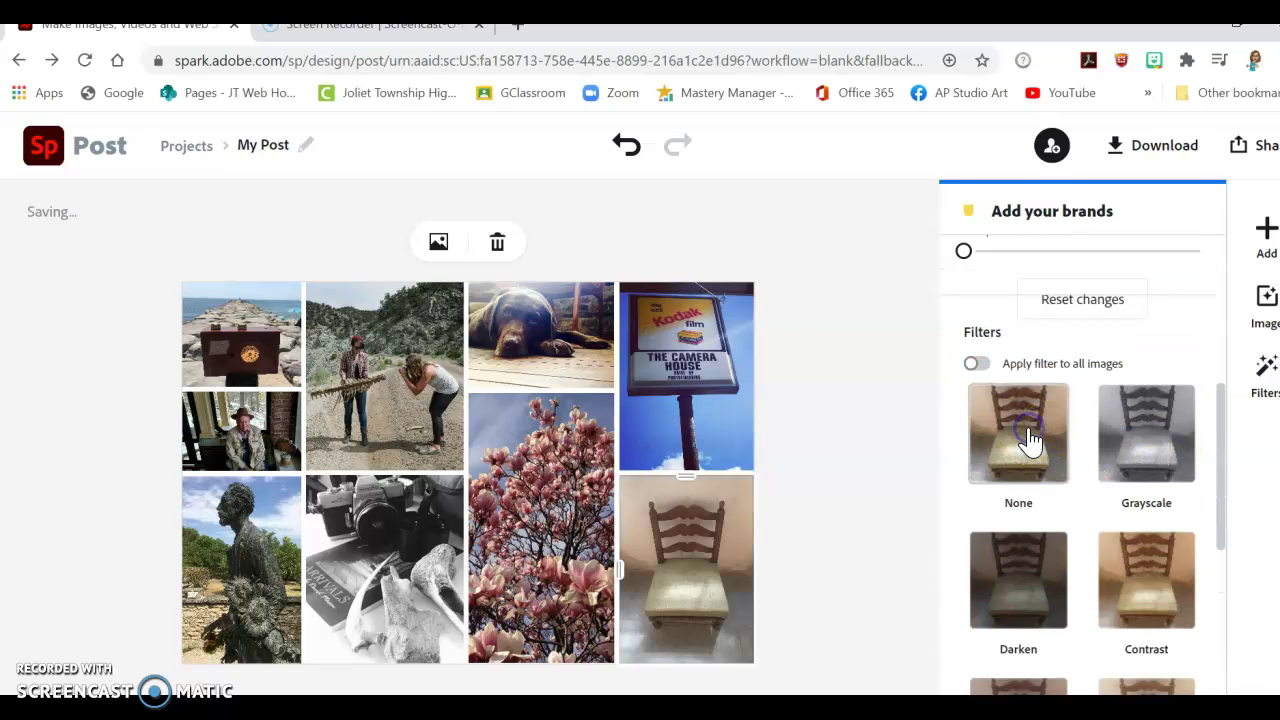
left_click(1032, 414)
Step: Set the chair photo's saturation to 53 and moderately raise its contrast
scroll(1034, 420, "up", 3)
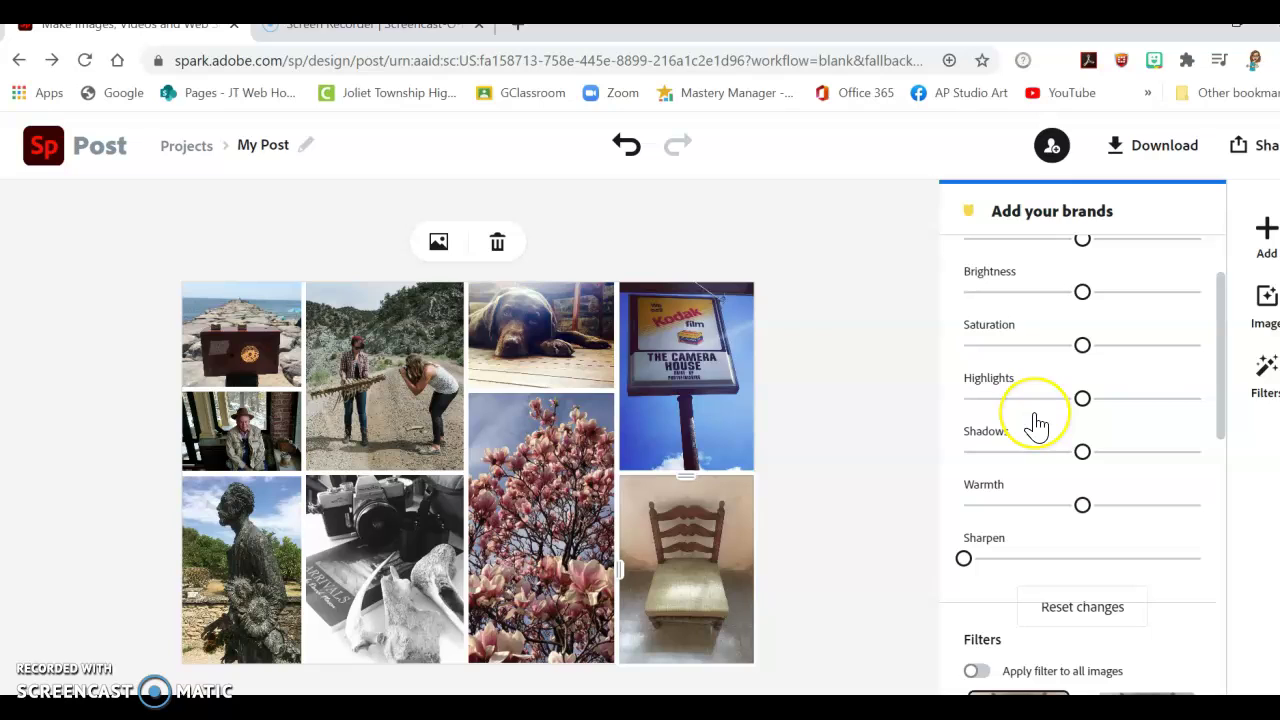
left_click(1083, 352)
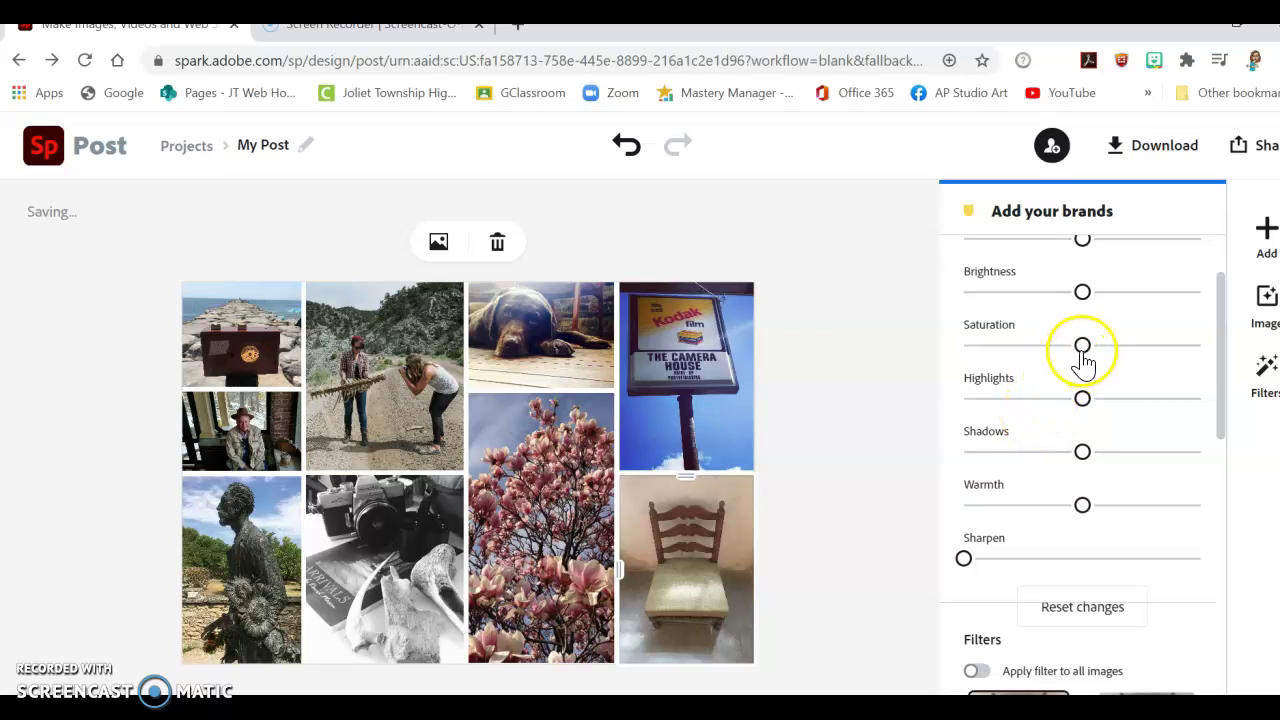
left_click_drag(1113, 368, 1137, 370)
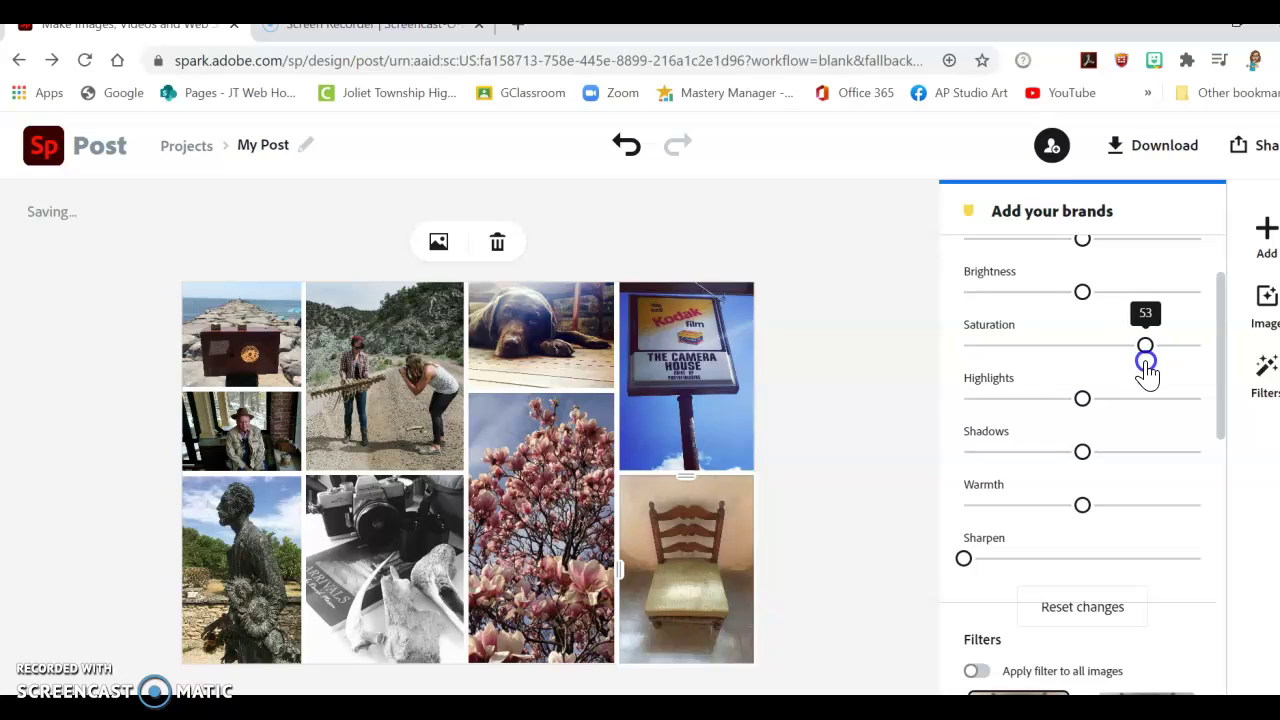
left_click_drag(1147, 372, 1145, 371)
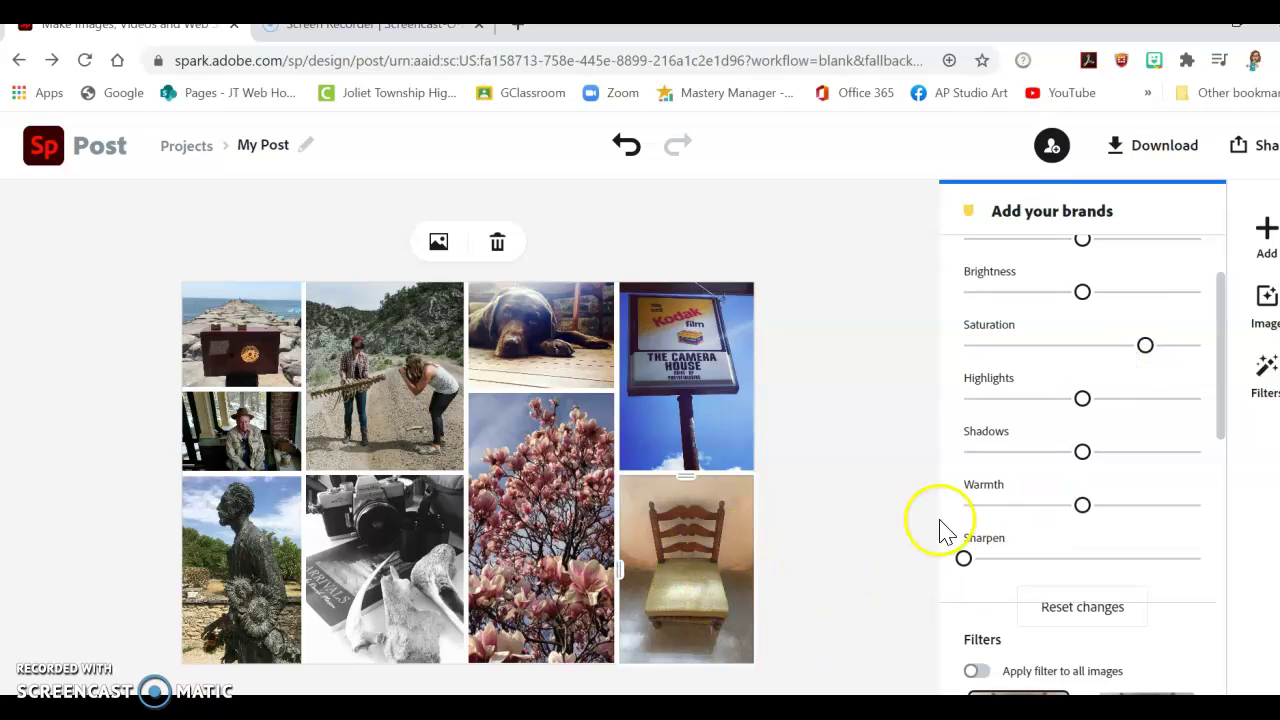
scroll(1100, 311, "up", 1)
left_click(1084, 343)
left_click_drag(1085, 343, 1107, 345)
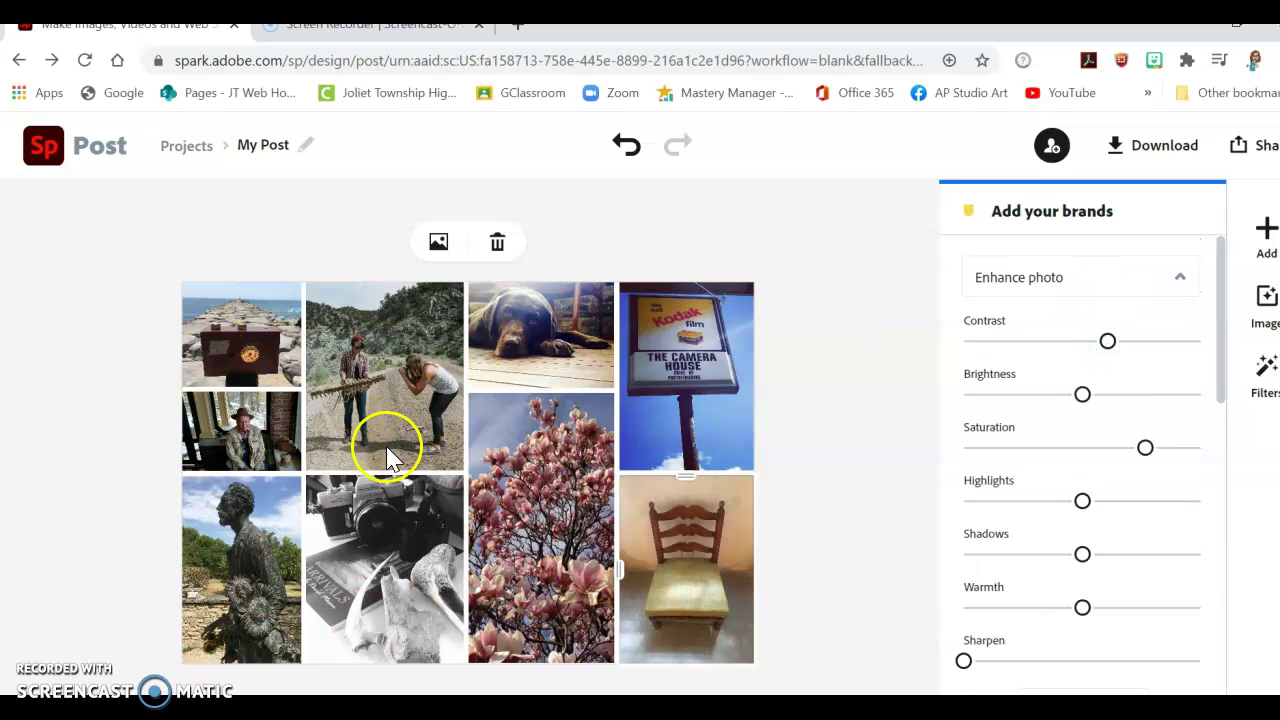
left_click_drag(397, 532, 414, 487)
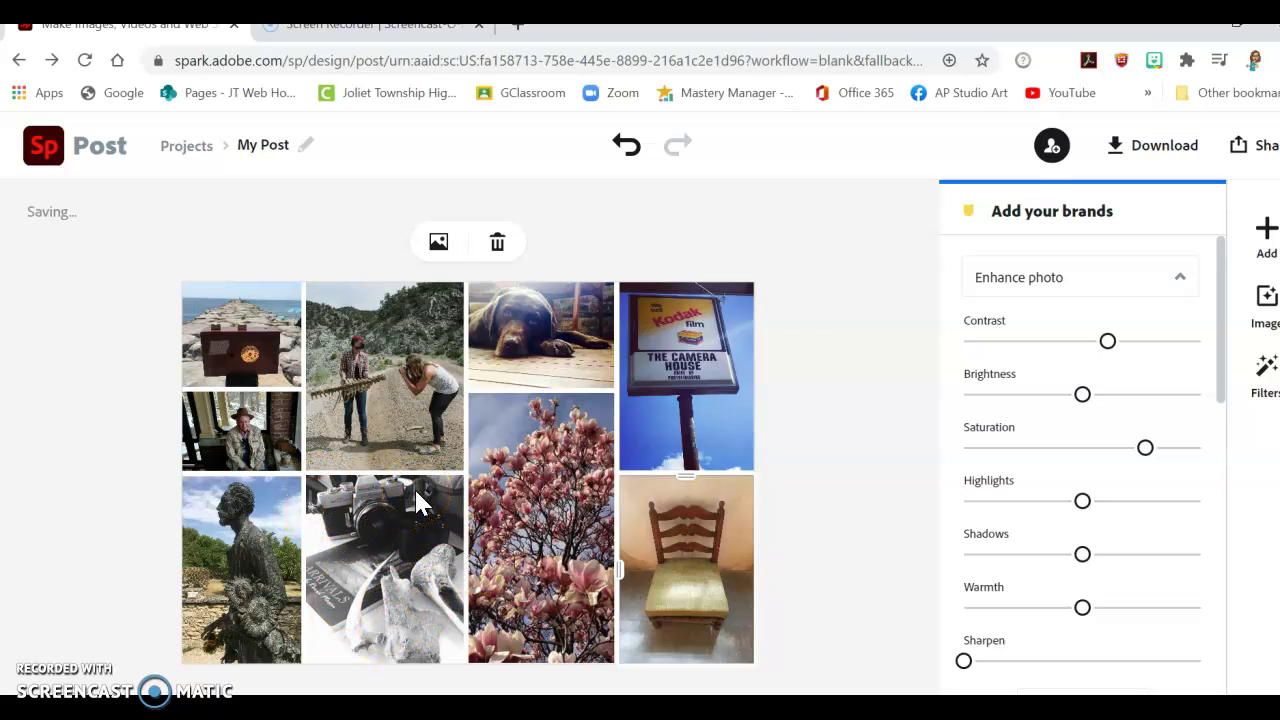
Step: Look through the chair photo's filters and the Blur effect, and collapse its photo enhancement adjustments
scroll(1150, 560, "down", 6)
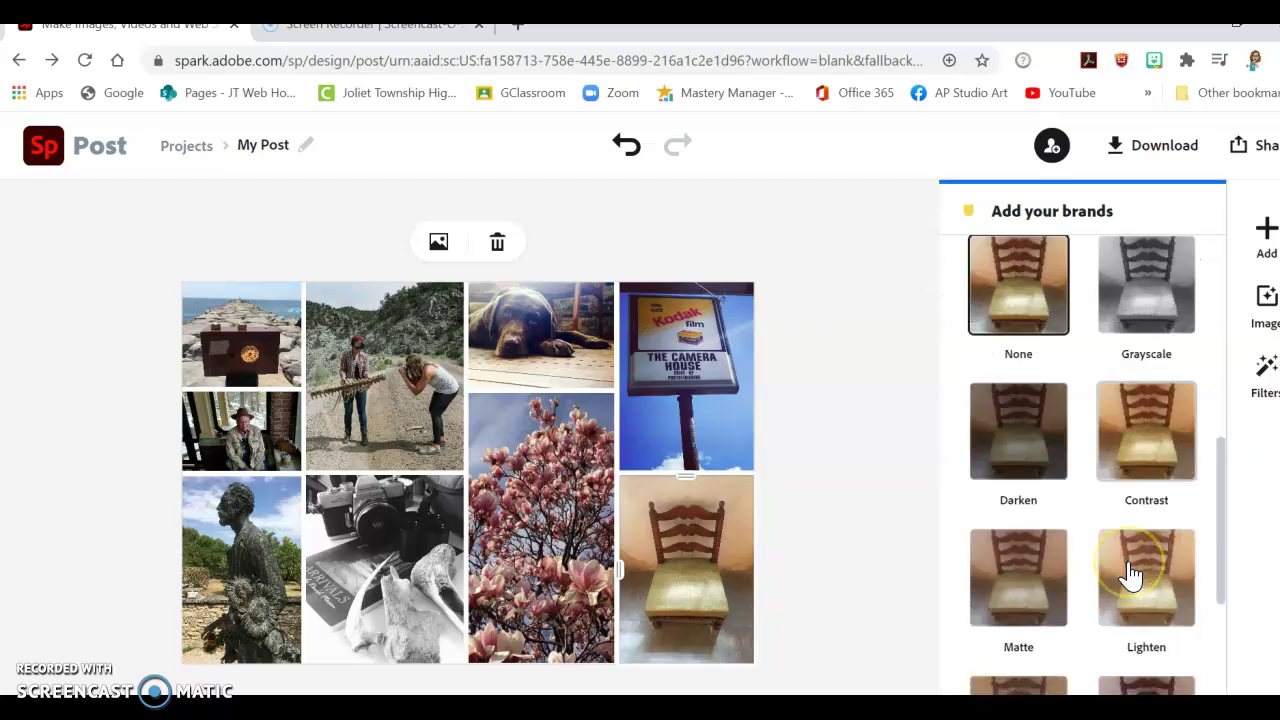
scroll(1130, 575, "down", 3)
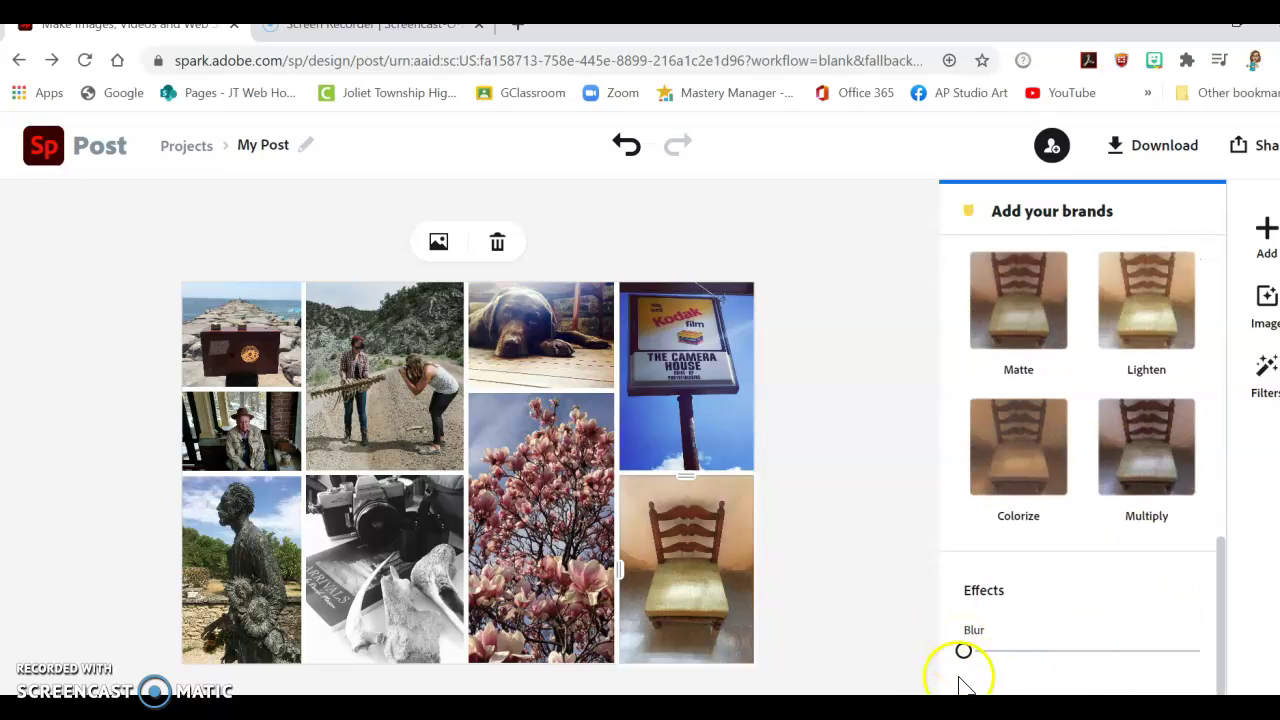
scroll(1105, 385, "up", 8)
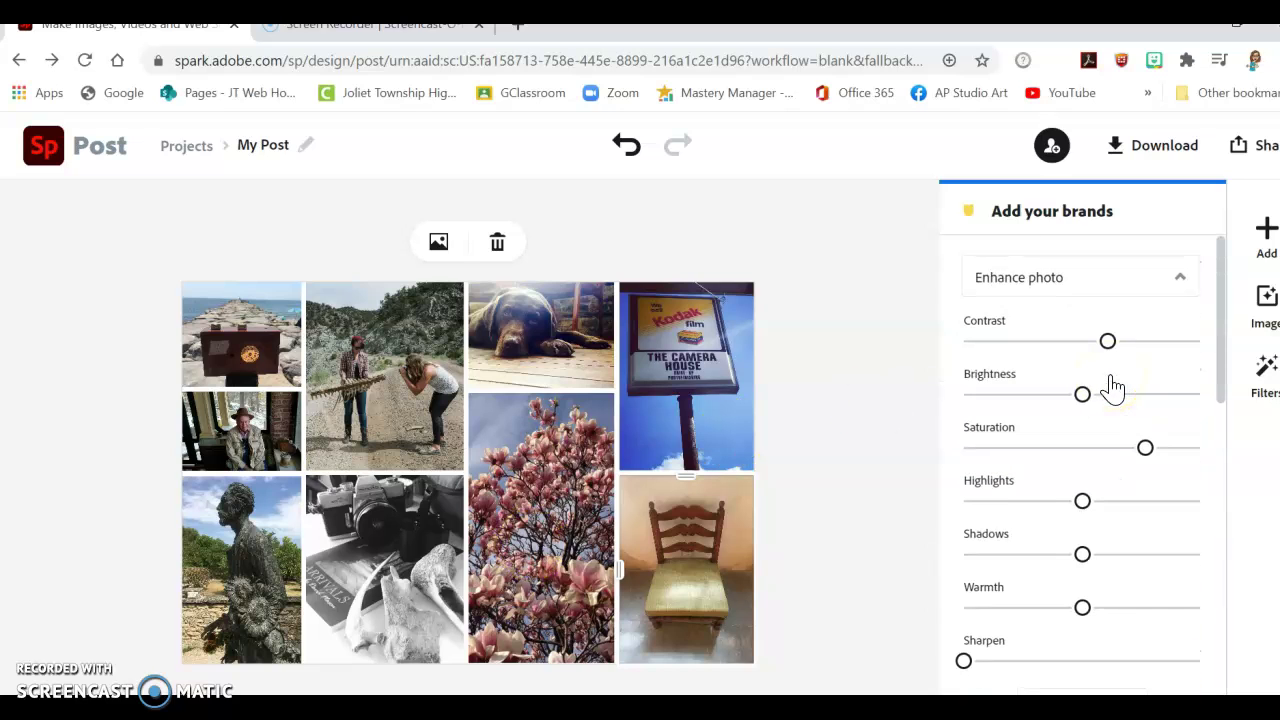
left_click(1180, 280)
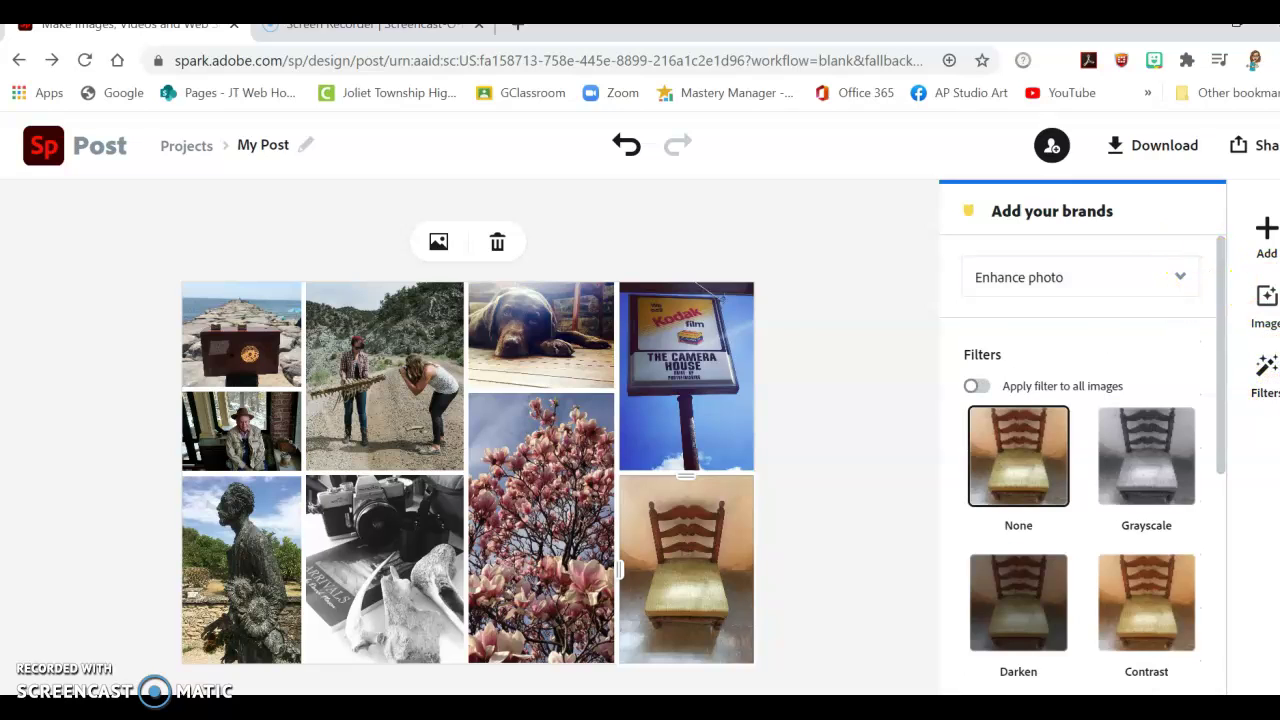
Step: Open the image settings for the chair photo and try removing its background
left_click(1266, 300)
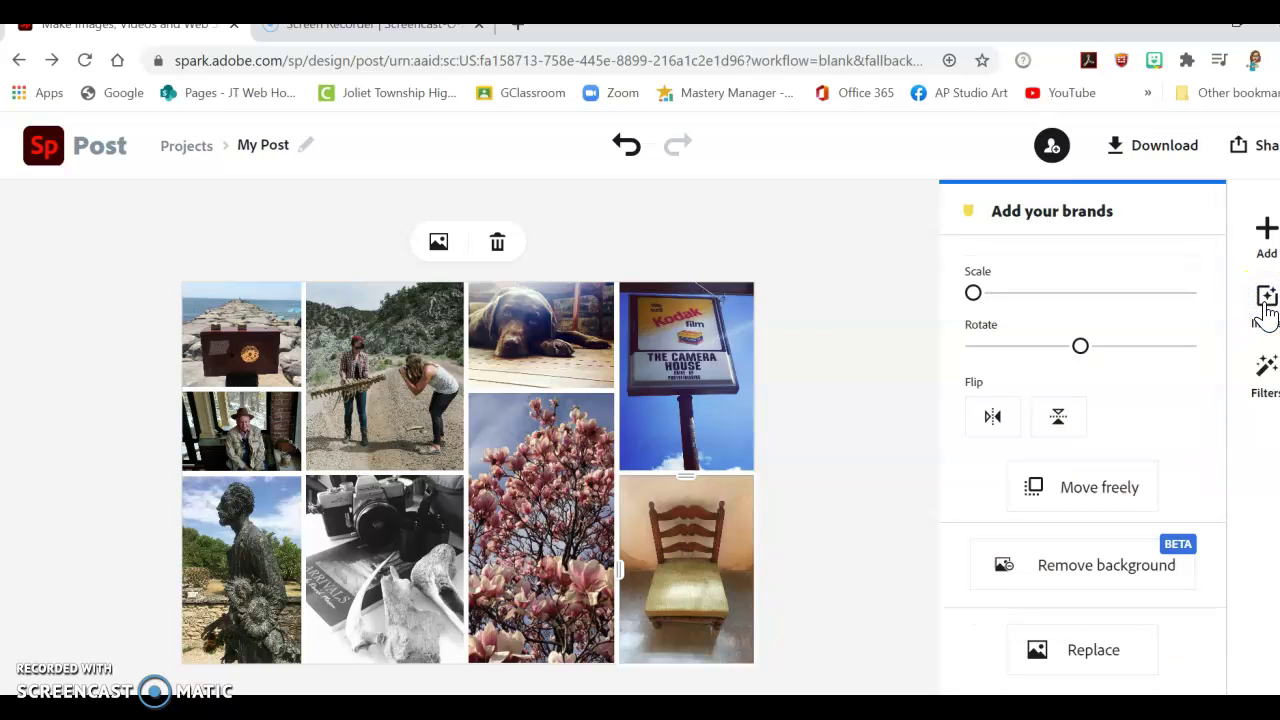
left_click(1123, 592)
left_click(774, 472)
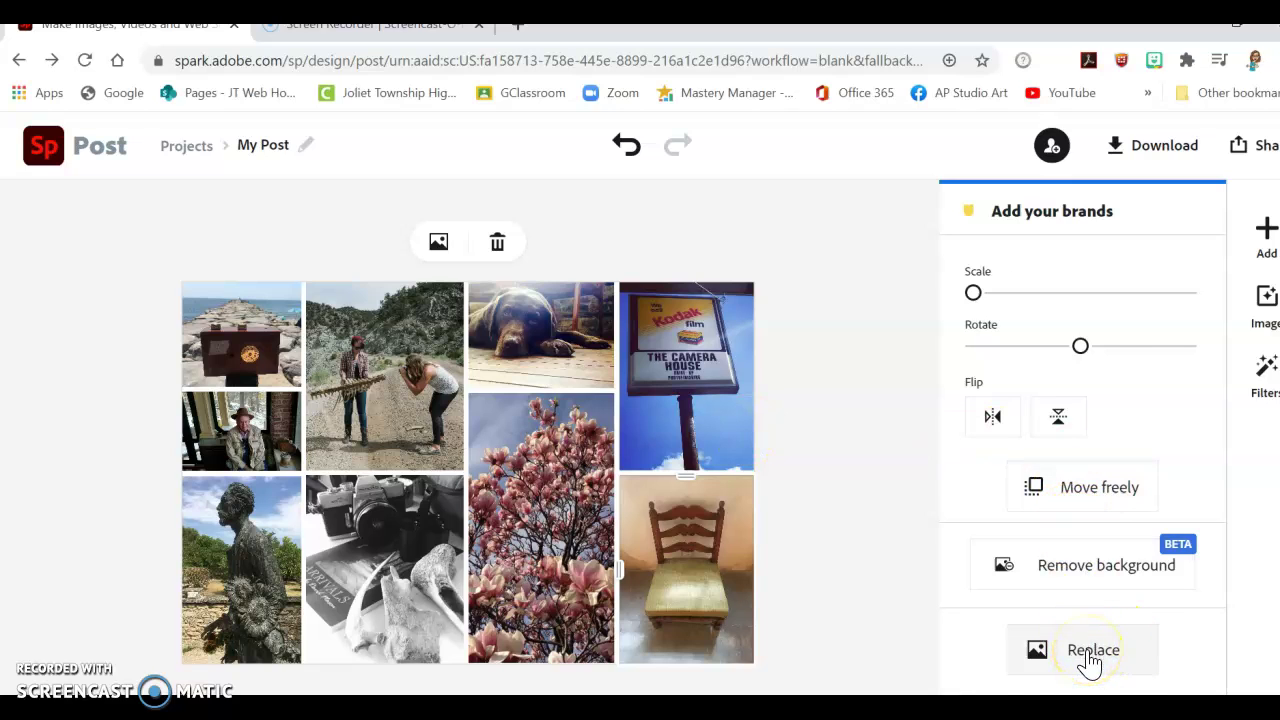
Step: Try the horizontal flip on the chair photo and on the dog photo, flipping each one back
left_click(995, 418)
left_click(995, 418)
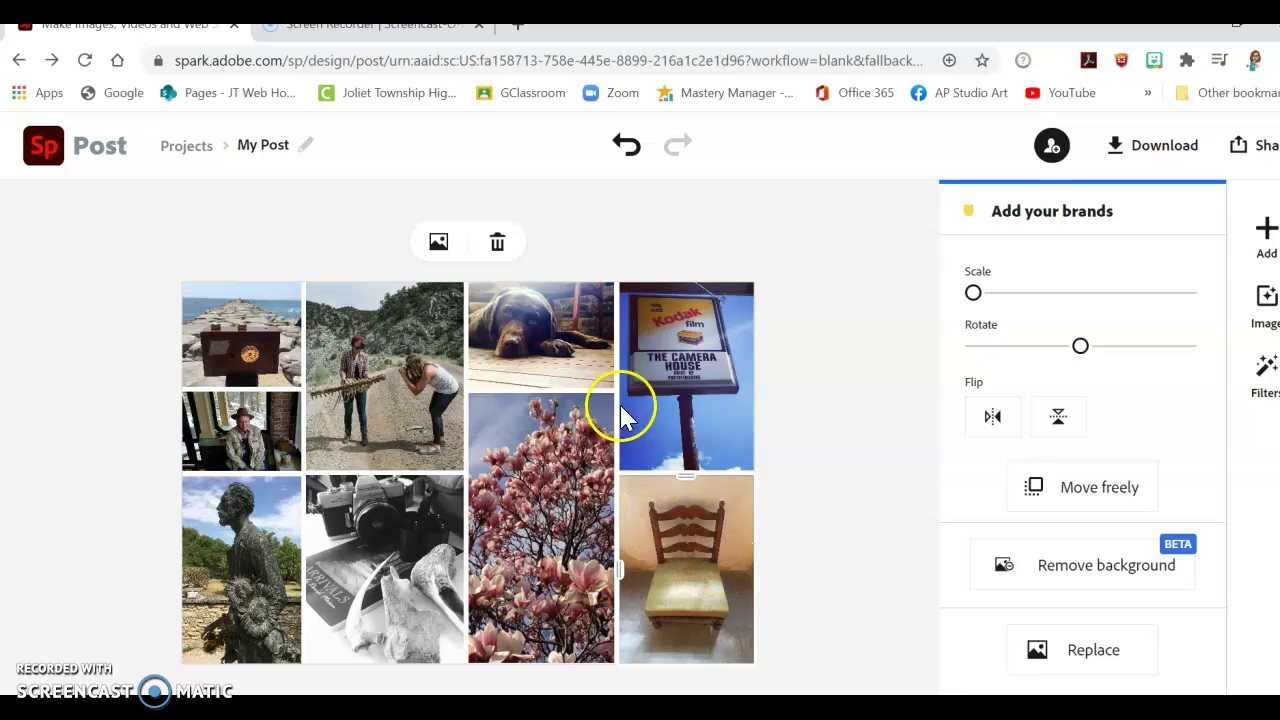
left_click(512, 338)
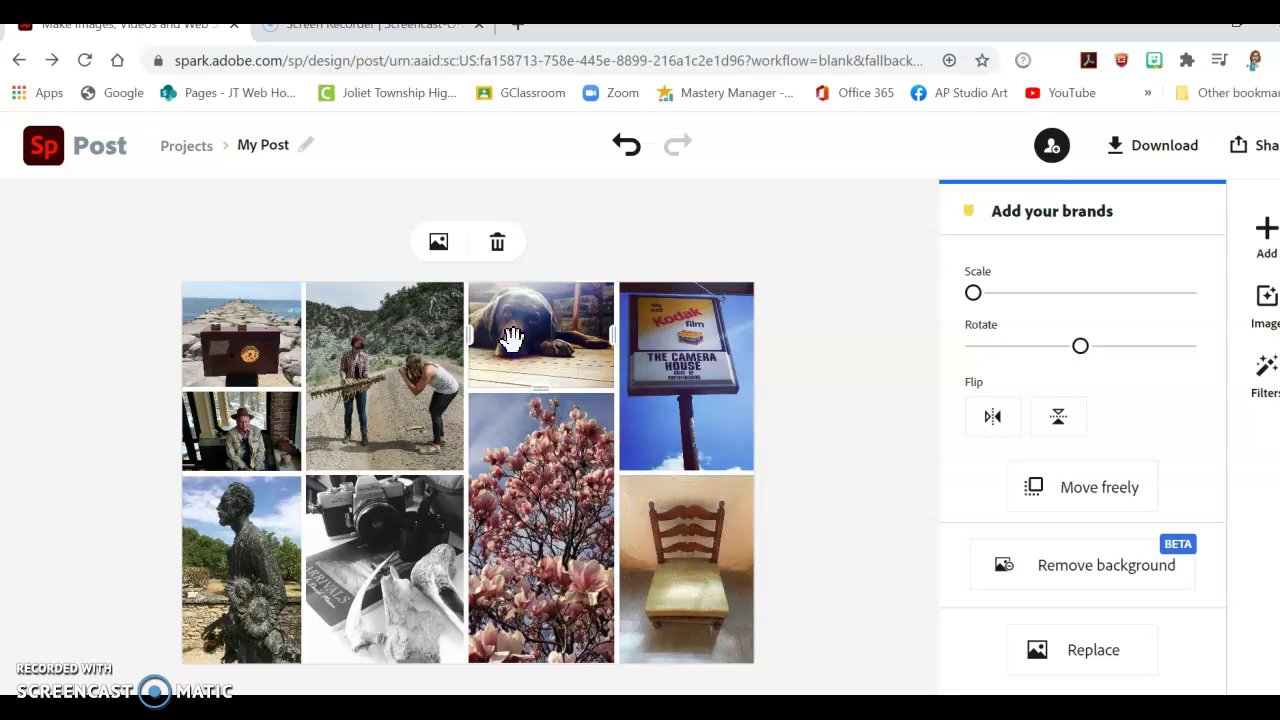
left_click(992, 420)
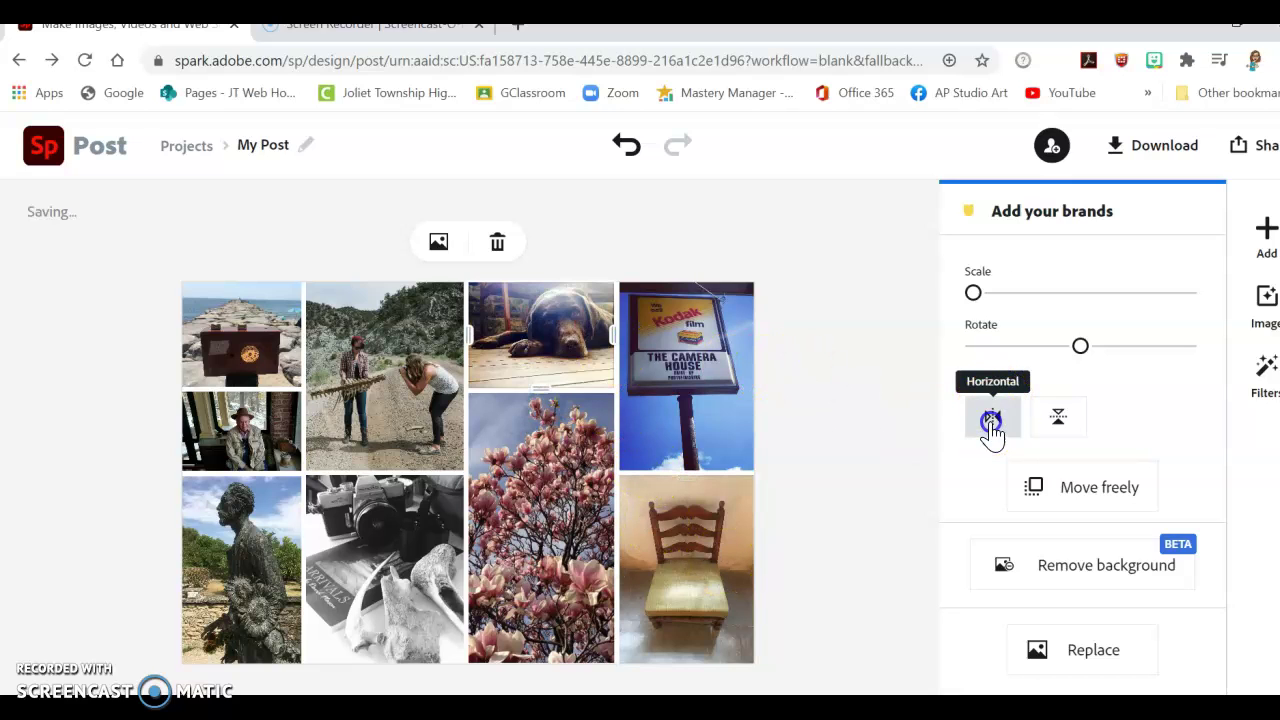
left_click(992, 420)
Step: Try the vertical flip on the dog photo twice, restoring its orientation each time
left_click(1060, 430)
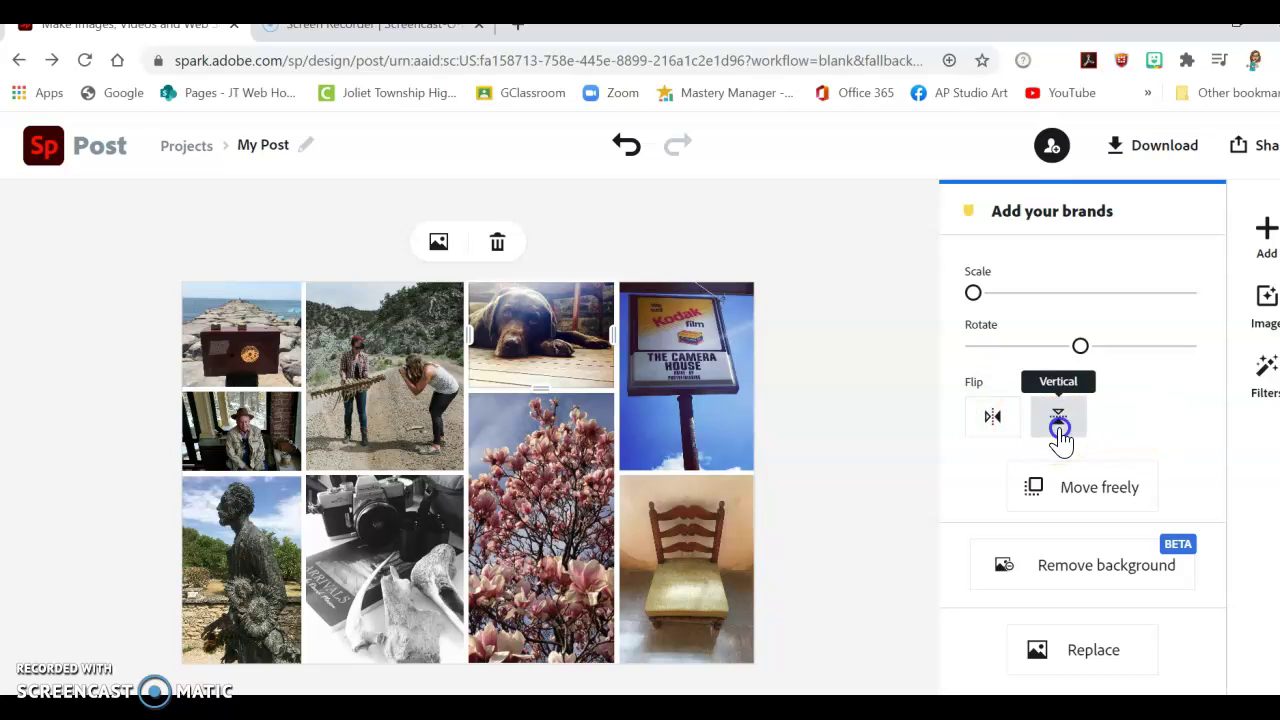
left_click(1060, 430)
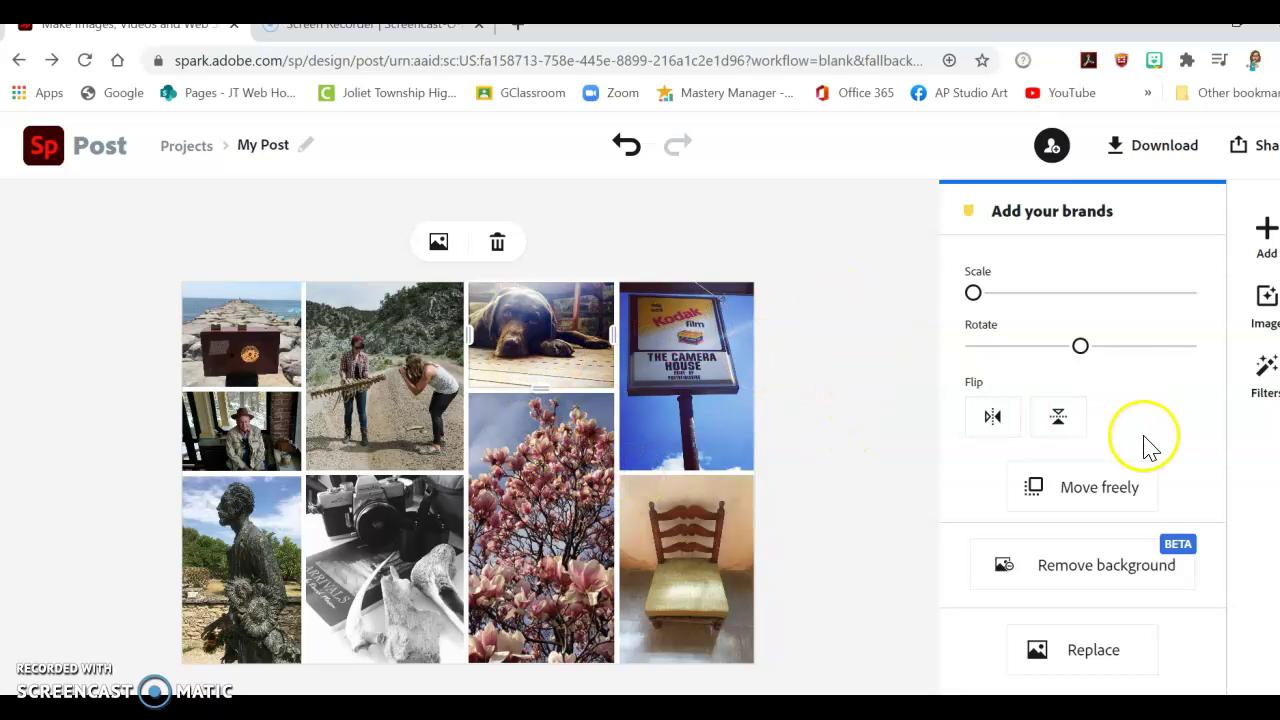
left_click(1059, 417)
left_click(1059, 417)
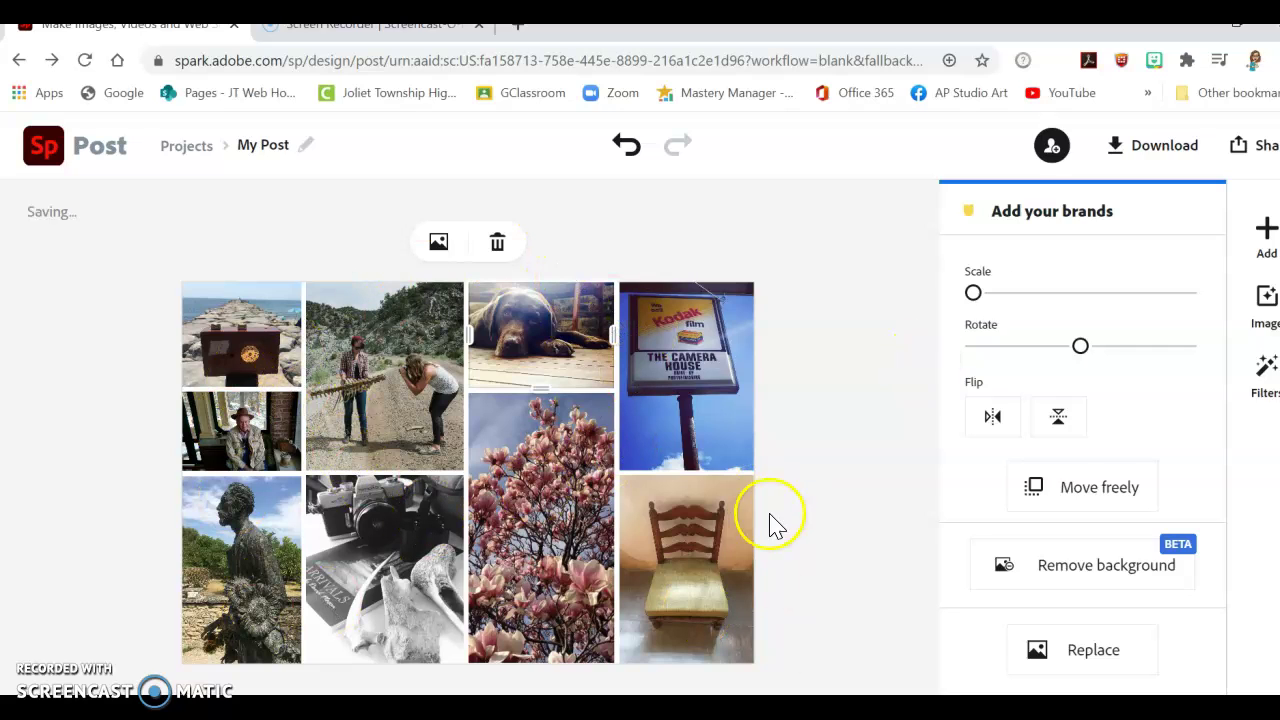
Step: Download the collage as a JPG and show the downloaded file in its folder
left_click(1166, 143)
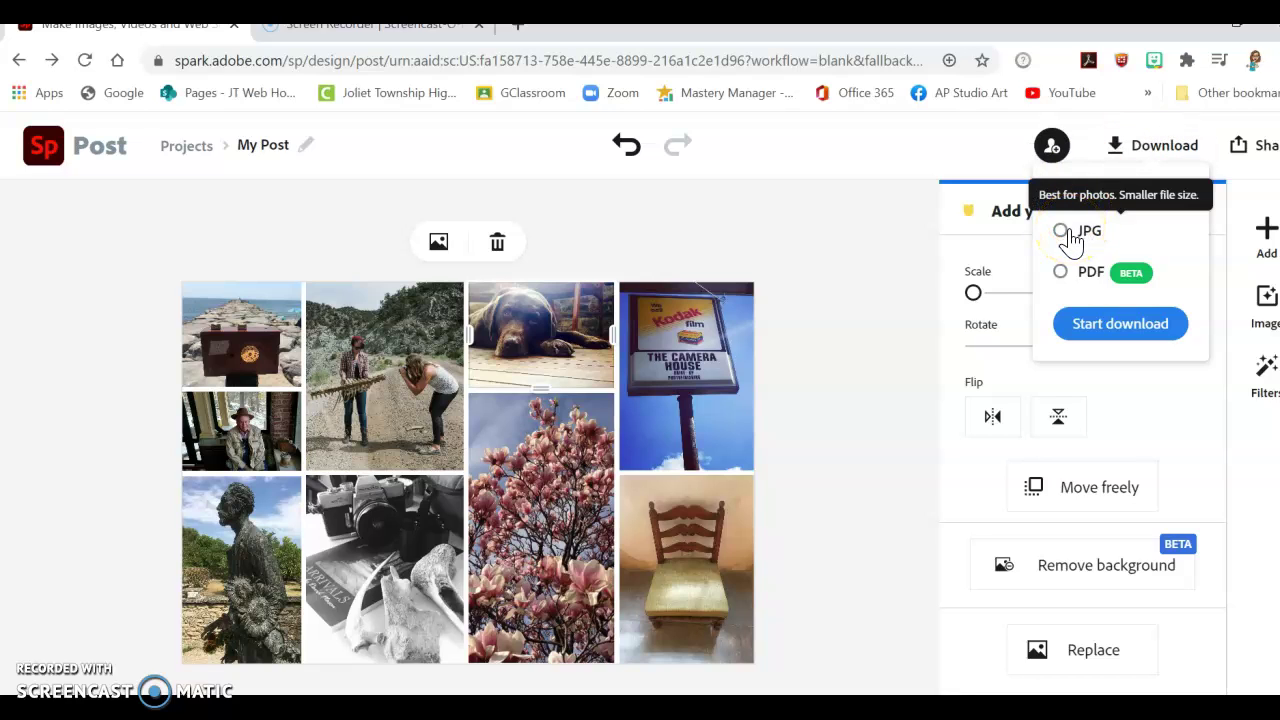
left_click(1080, 322)
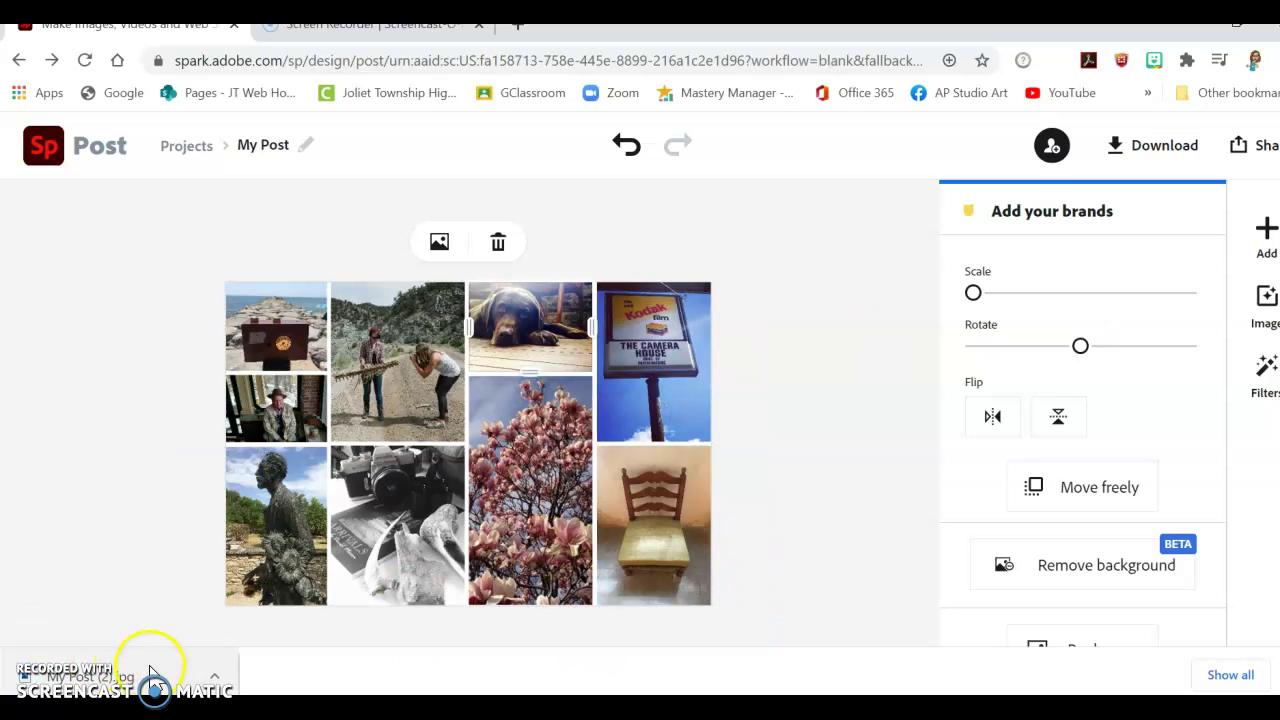
left_click(214, 681)
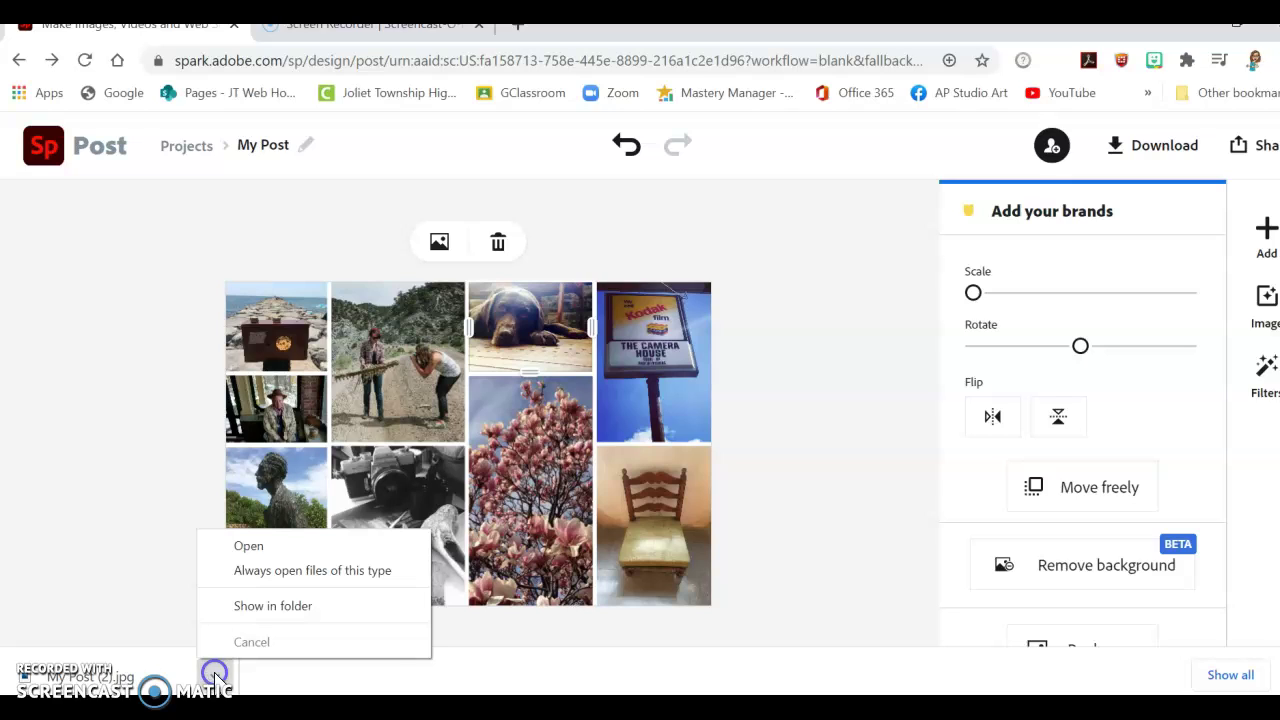
left_click(266, 603)
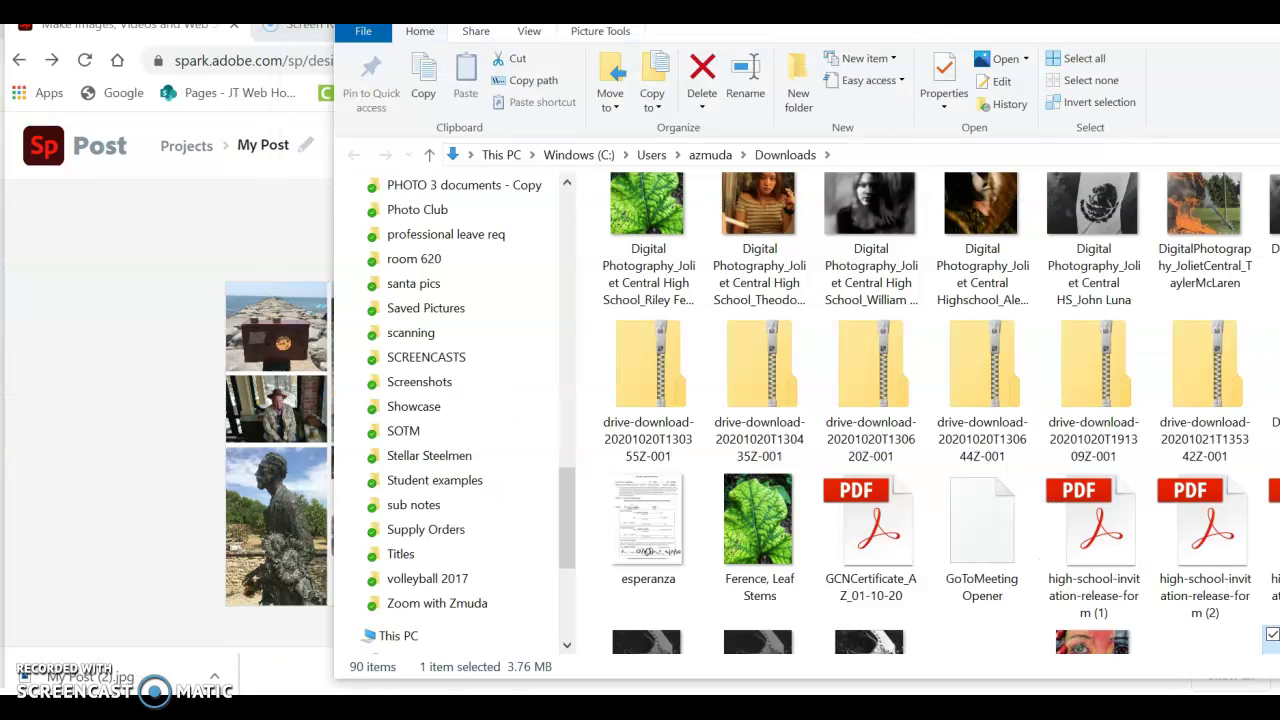
Step: Find the downloaded collage My Post (2) in the Downloads folder and open it
left_click_drag(800, 18, 700, 8)
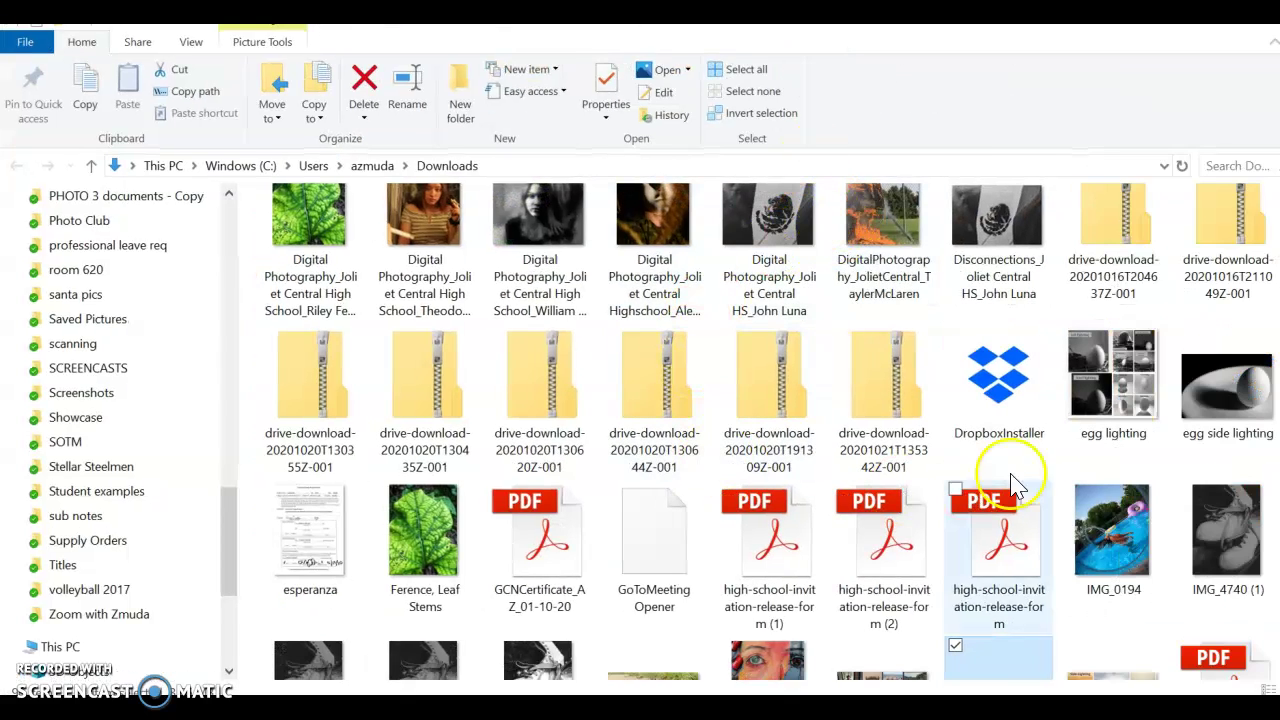
scroll(1060, 470, "down", 3)
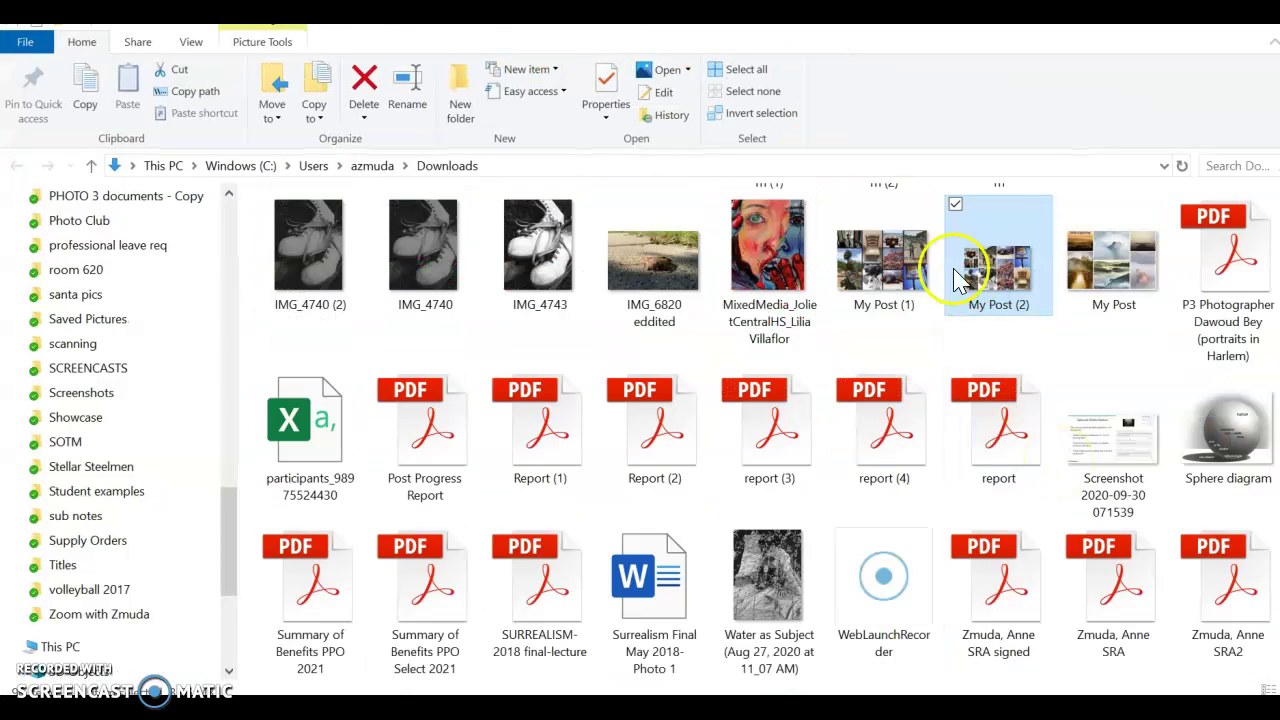
double_click(988, 283)
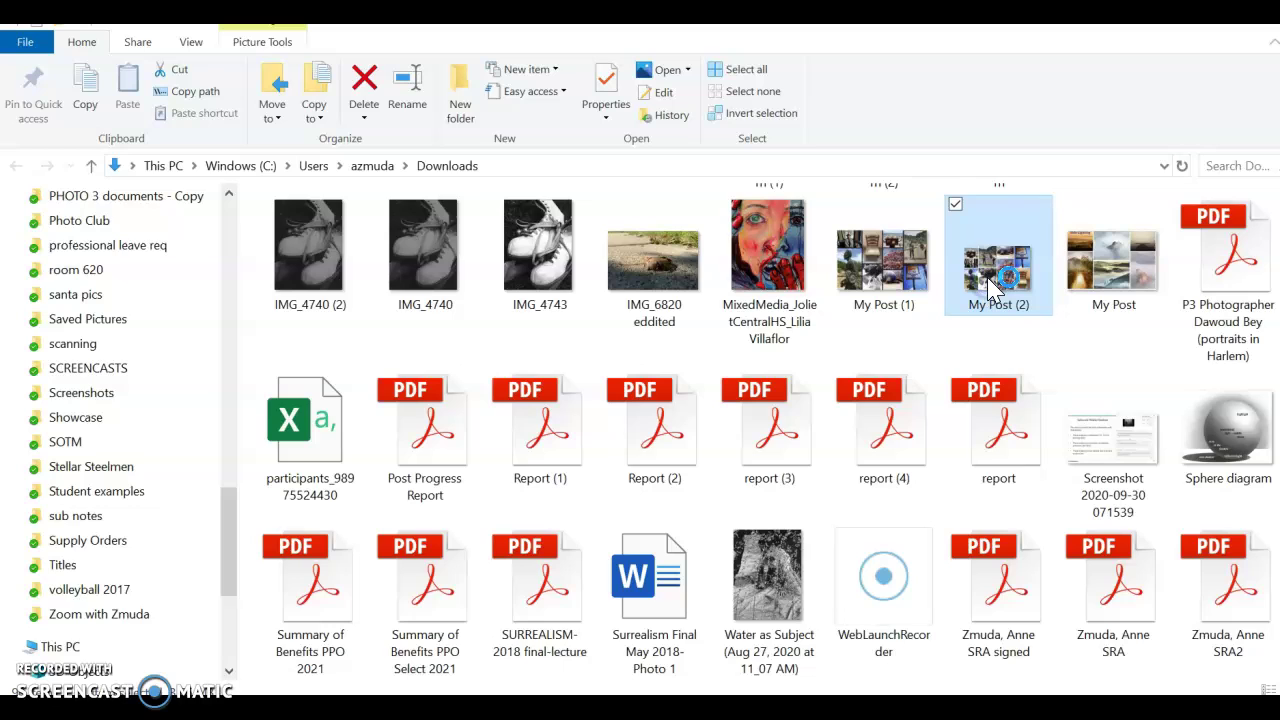